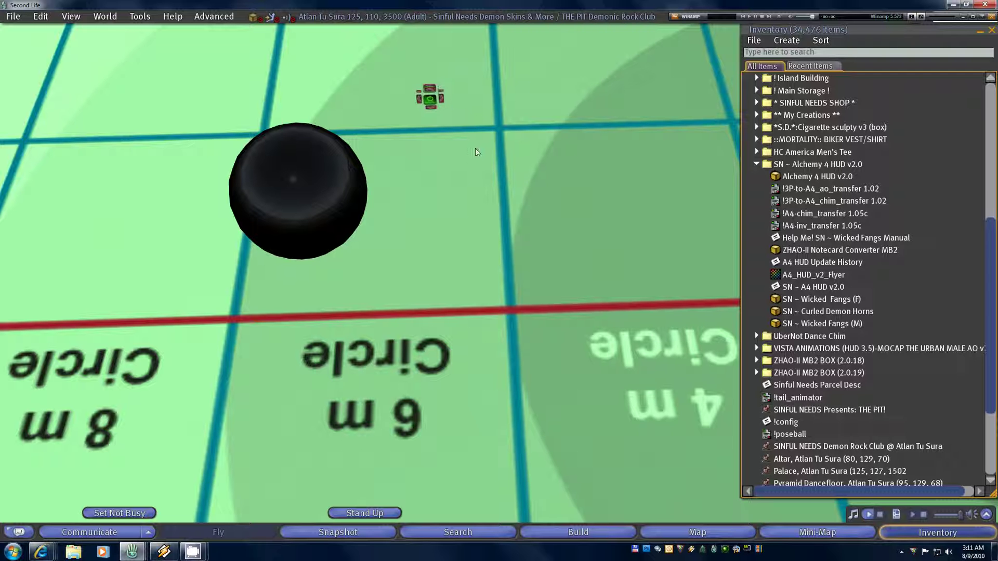
{"action": "left_click", "coordinate": [839, 166]}
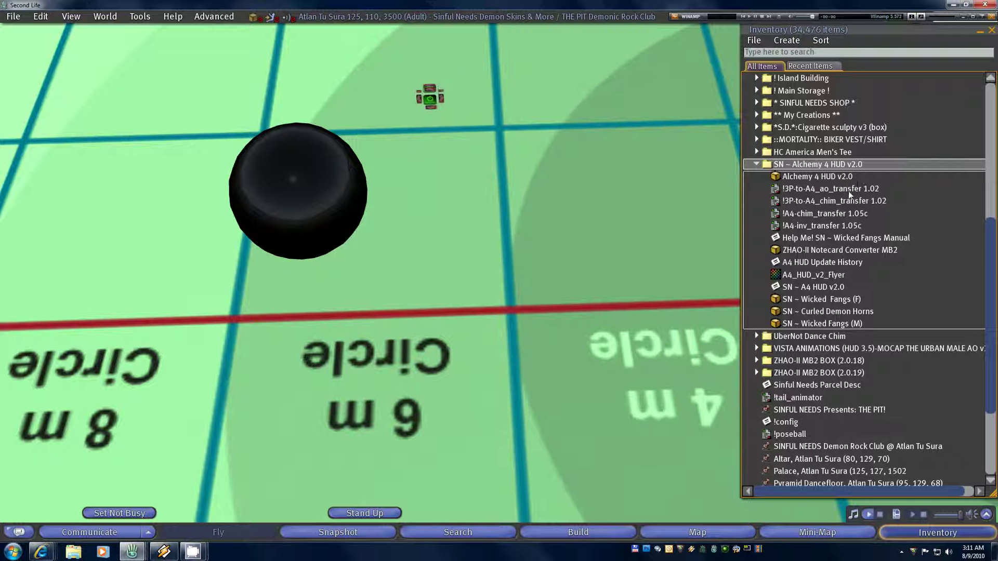
{"action": "left_click", "coordinate": [815, 214]}
{"action": "left_click", "coordinate": [816, 227]}
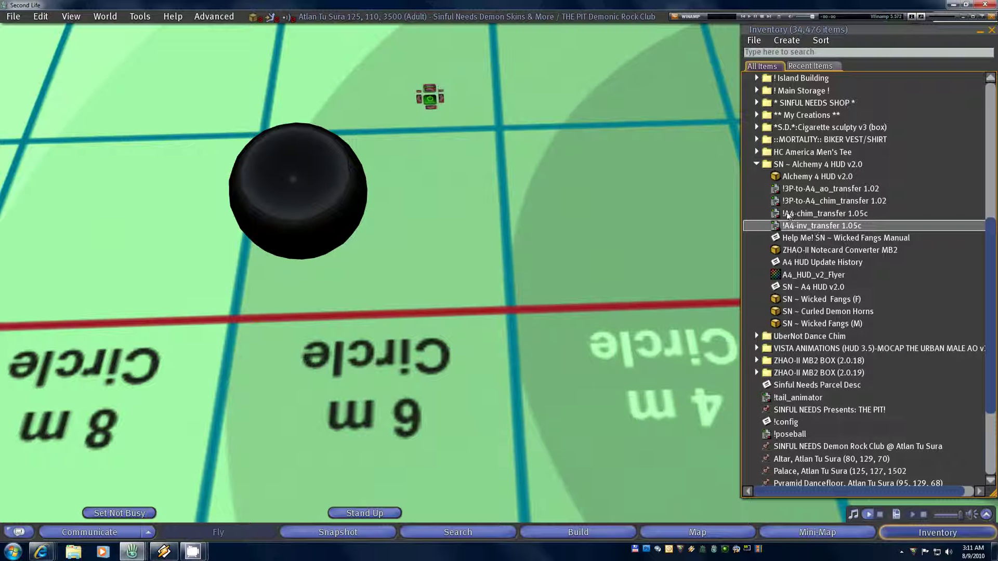
{"action": "left_click", "coordinate": [809, 213]}
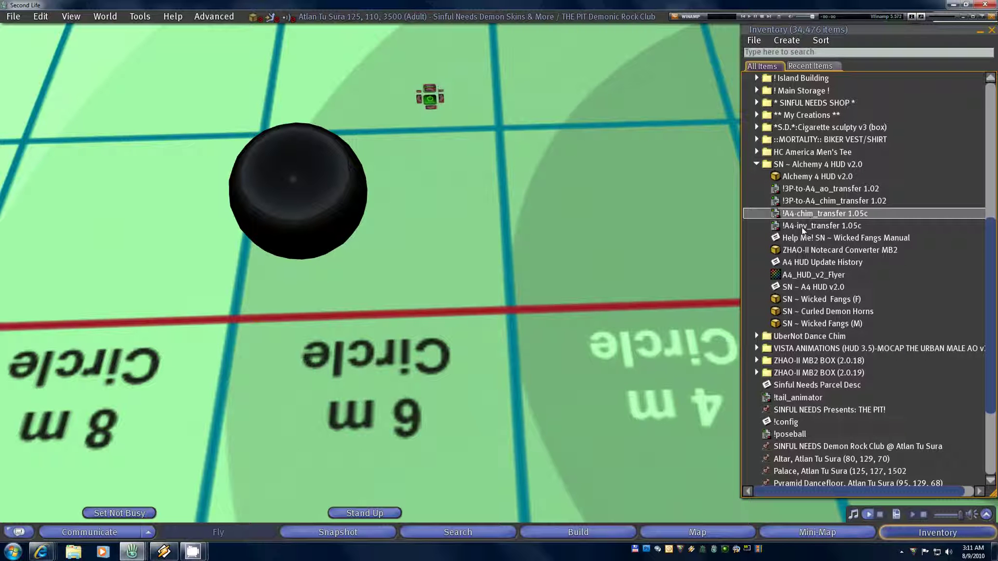
{"action": "left_click", "coordinate": [801, 226]}
{"action": "left_click", "coordinate": [803, 218]}
{"action": "left_click", "coordinate": [830, 192]}
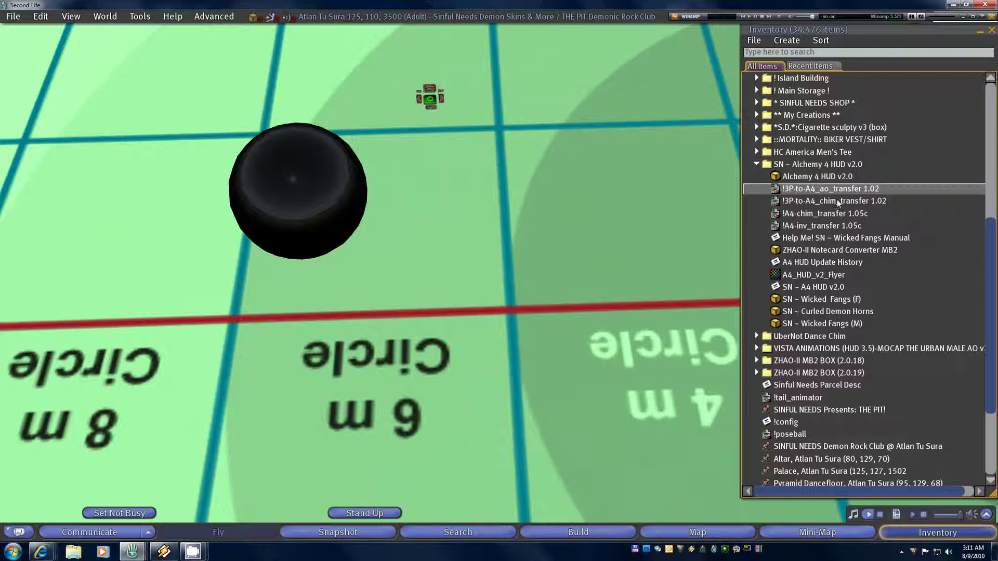
Drop the !3P-to-A4_chim_transfer 1.02 script onto the black UberNot Dance Chim HUD
{"action": "left_click_drag", "start_coordinate": [839, 201], "coordinate": [324, 193]}
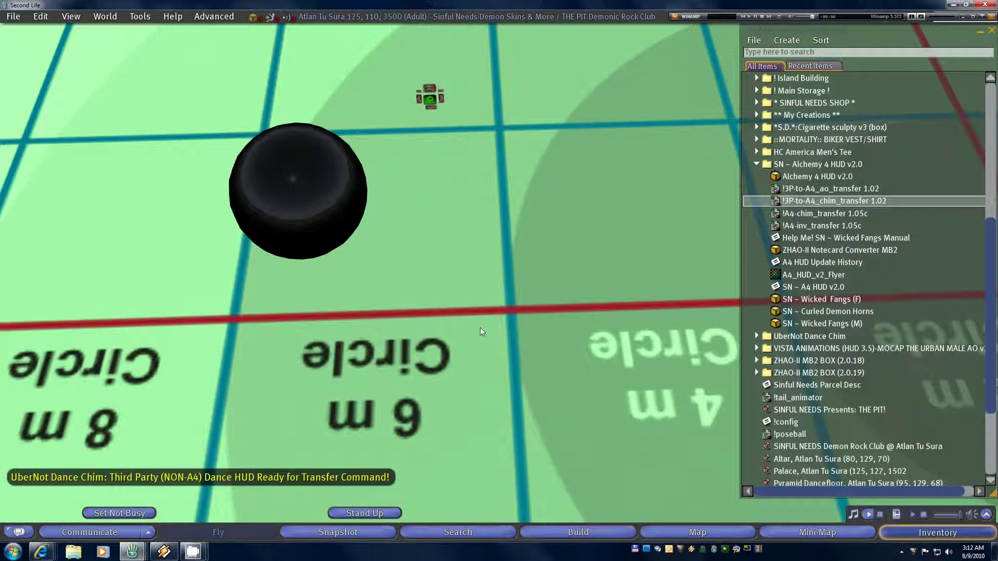
{"action": "left_click", "coordinate": [693, 330]}
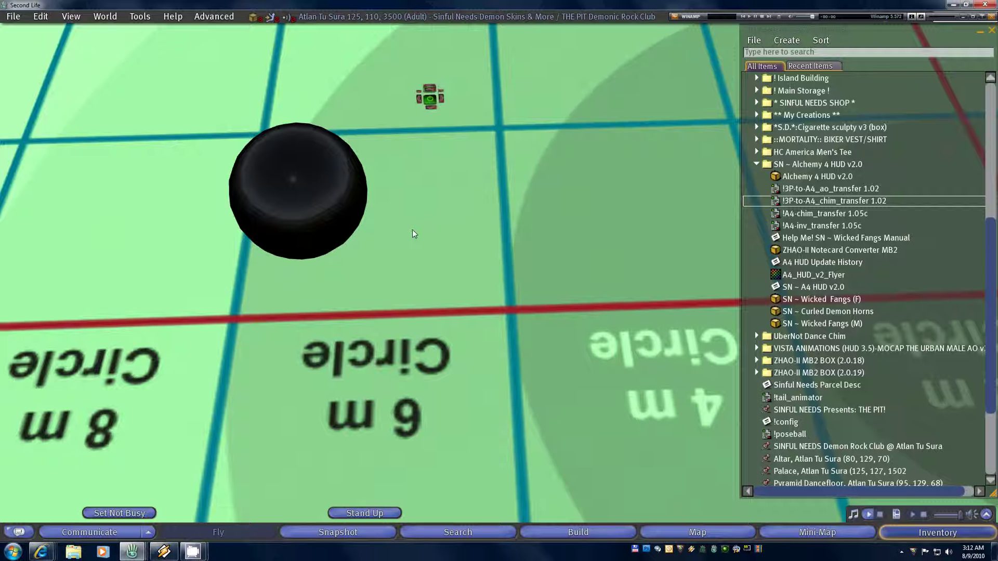
Add !3P-to-A4_chim_transfer 1.02 to the black HUD's Content tab, then close the editor
{"action": "right_click", "coordinate": [320, 209]}
{"action": "left_click", "coordinate": [354, 236]}
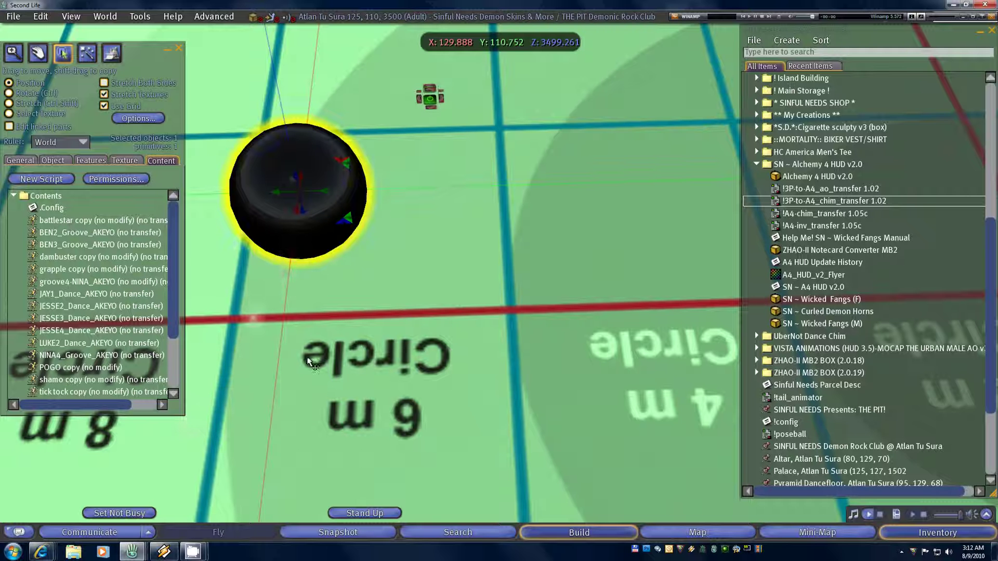
{"action": "left_click", "coordinate": [9, 126]}
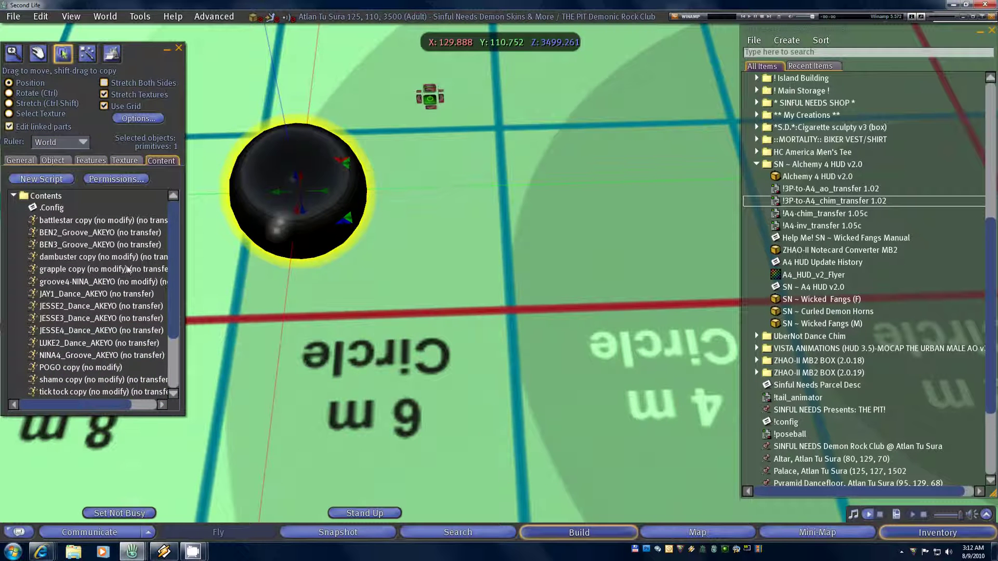
{"action": "left_click_drag", "start_coordinate": [362, 422], "coordinate": [270, 226]}
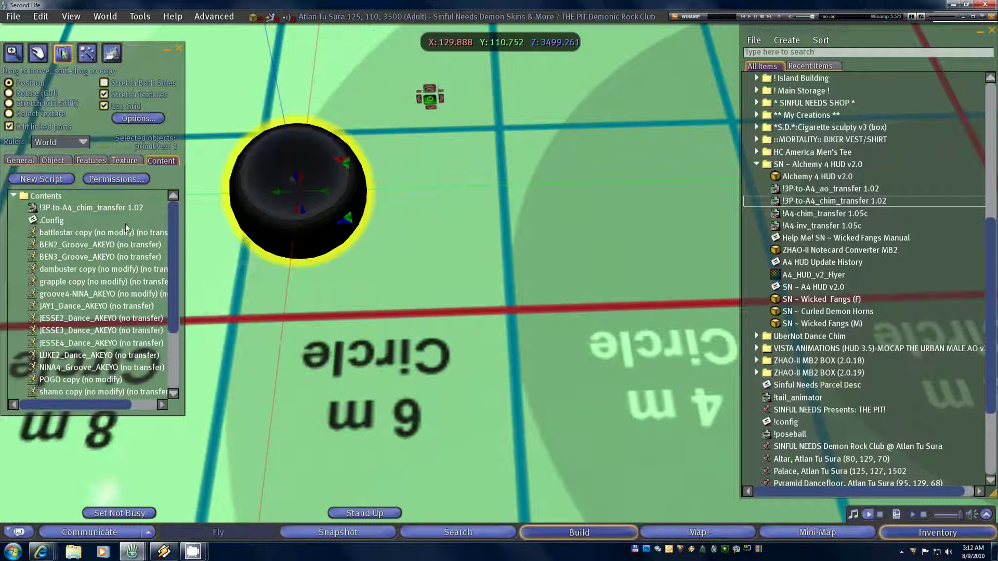
{"action": "left_click", "coordinate": [181, 49]}
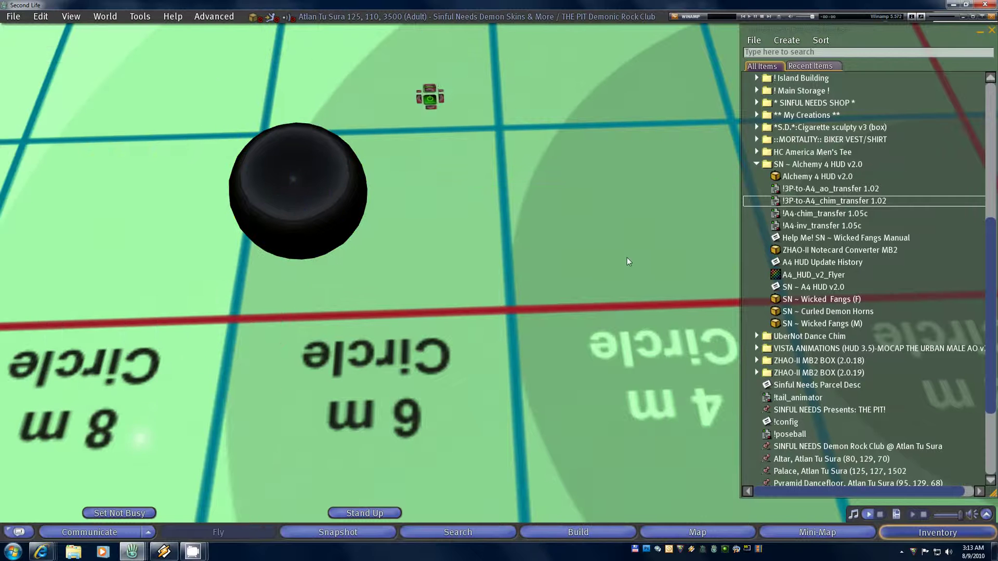
Drop the !3P-to-A4_ao_transfer 1.02 script into the VISTA ANIMATIONS Urban Male AO HUD
{"action": "left_click", "coordinate": [853, 190]}
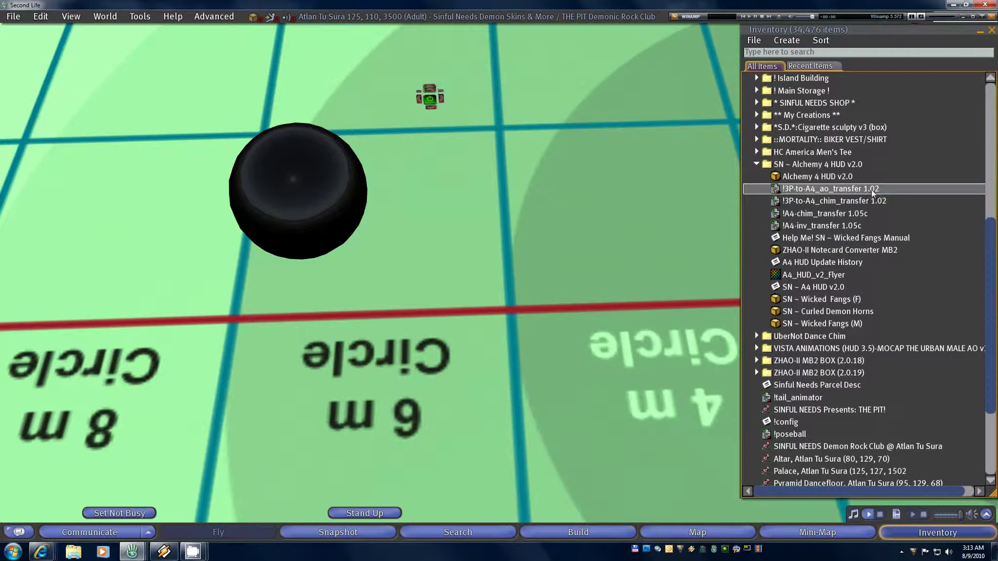
{"action": "left_click_drag", "start_coordinate": [853, 190], "coordinate": [435, 110]}
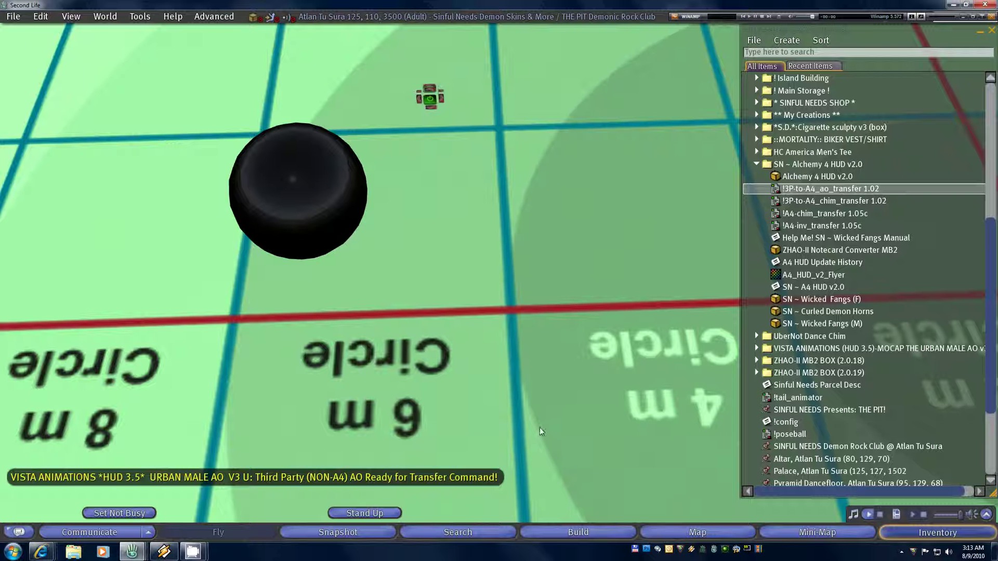
{"action": "left_click", "coordinate": [848, 178]}
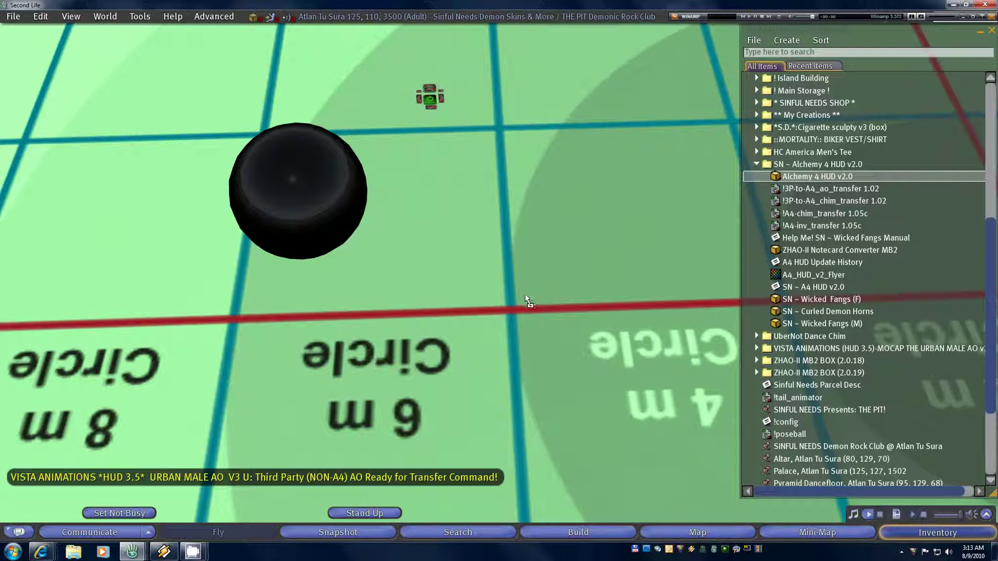
Rez the Alchemy 4 HUD v2.0 from inventory onto the ground beside the old HUDs
{"action": "left_click_drag", "start_coordinate": [524, 300], "coordinate": [602, 317]}
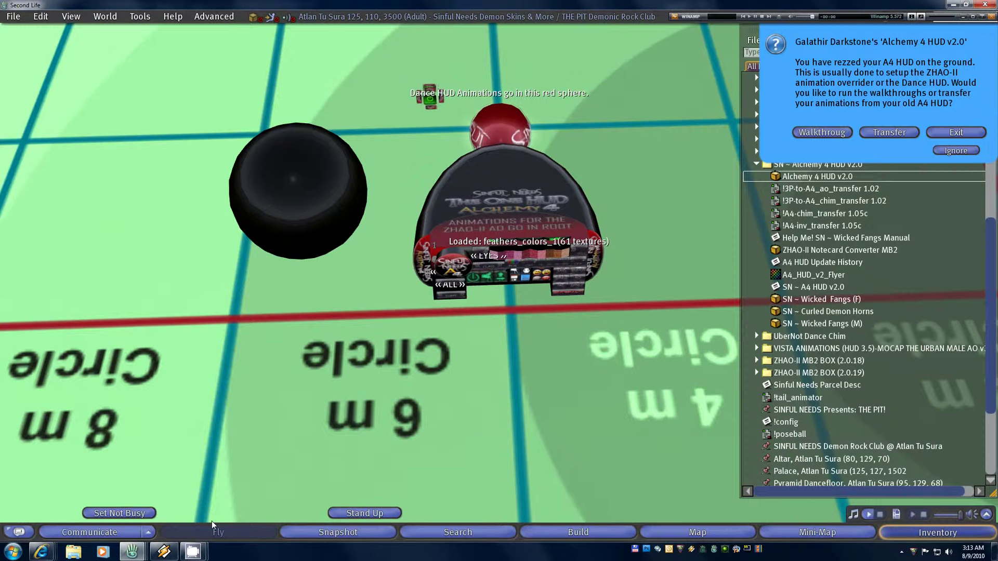
{"action": "left_click", "coordinate": [108, 531]}
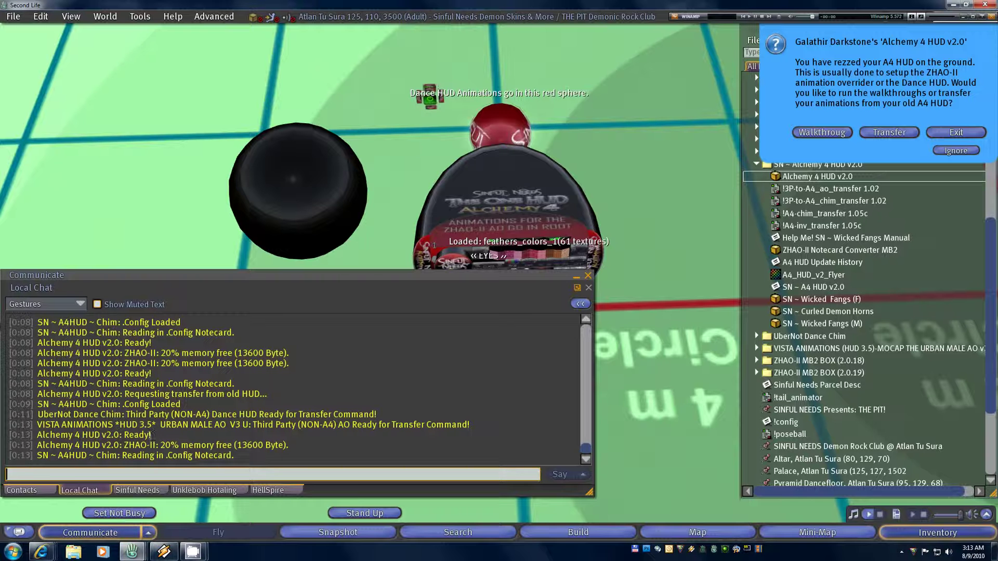
{"action": "left_click_drag", "start_coordinate": [152, 435], "coordinate": [2, 434]}
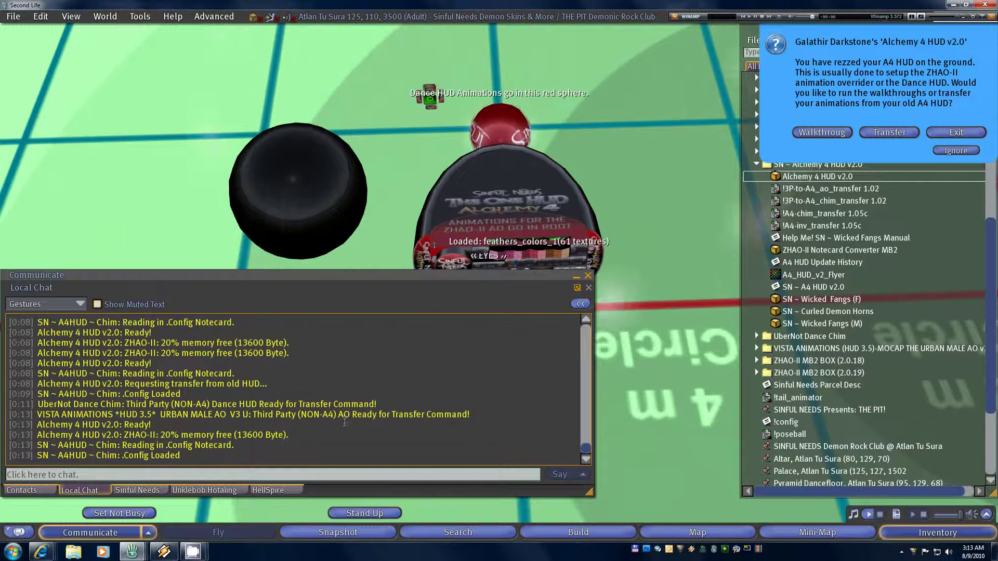
{"action": "left_click_drag", "start_coordinate": [185, 457], "coordinate": [9, 458]}
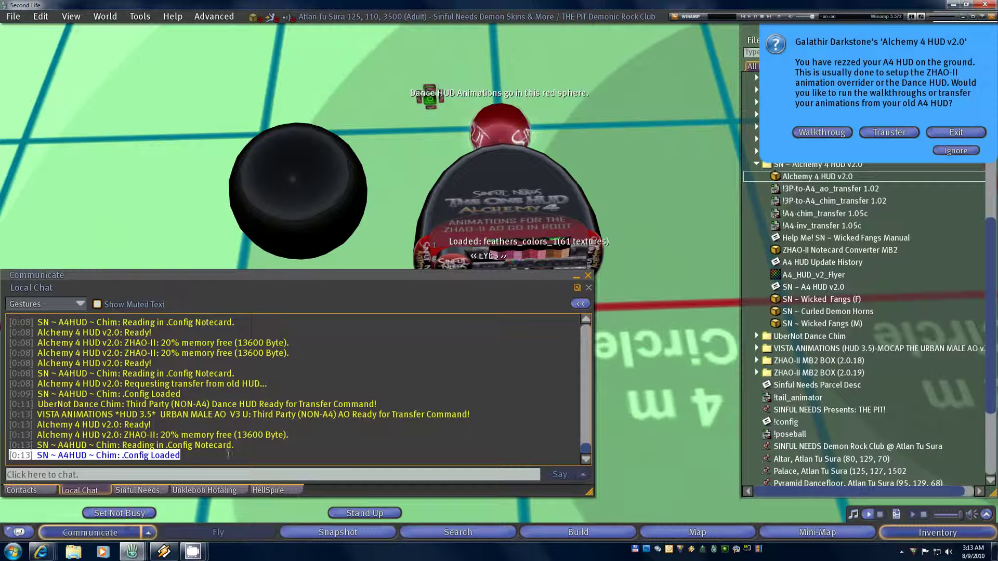
{"action": "left_click", "coordinate": [114, 514]}
{"action": "left_click", "coordinate": [104, 532]}
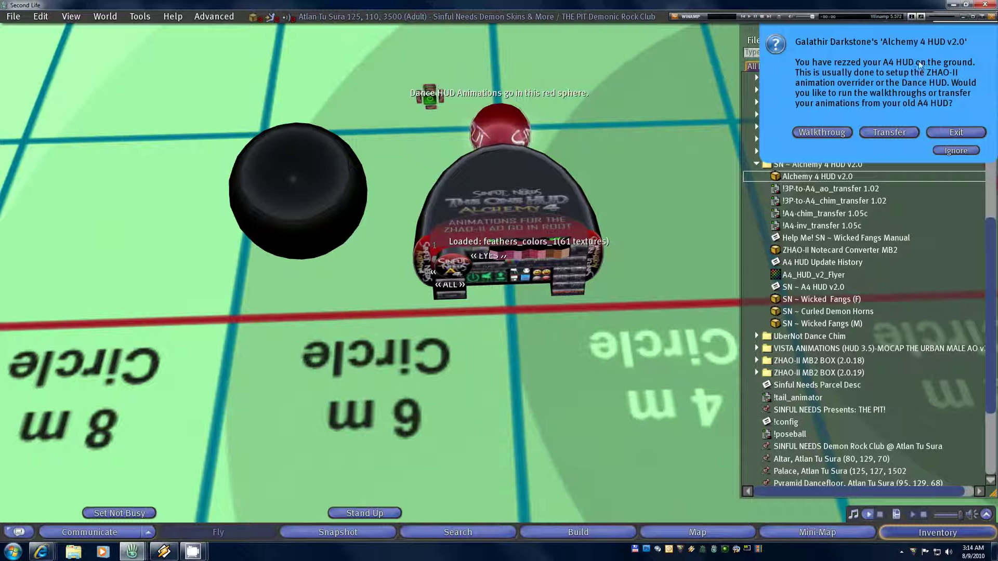
Choose to transfer animations from the old HUDs, bringing up the no-wearing warning
{"action": "left_click", "coordinate": [894, 132]}
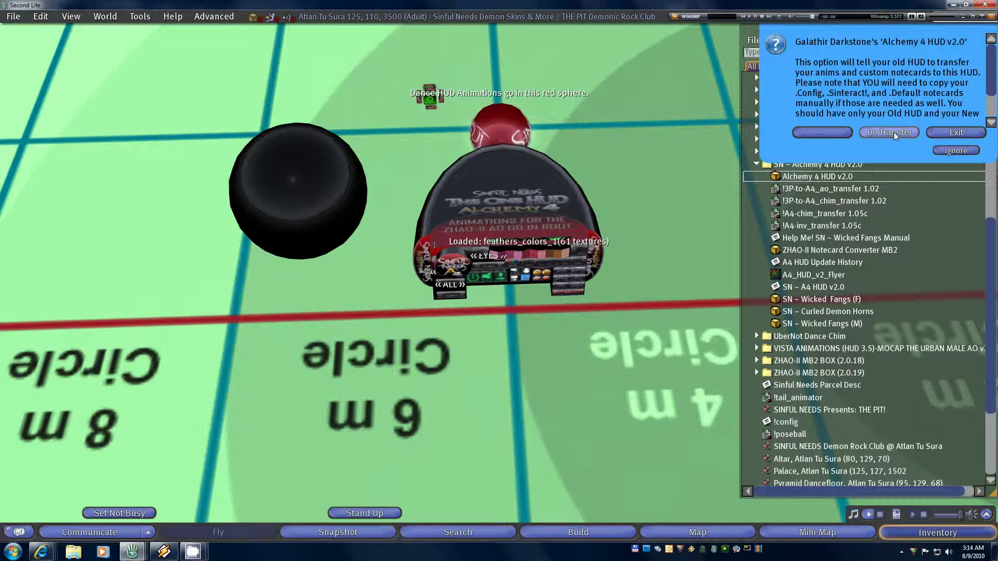
{"action": "left_click_drag", "start_coordinate": [991, 51], "coordinate": [992, 70]}
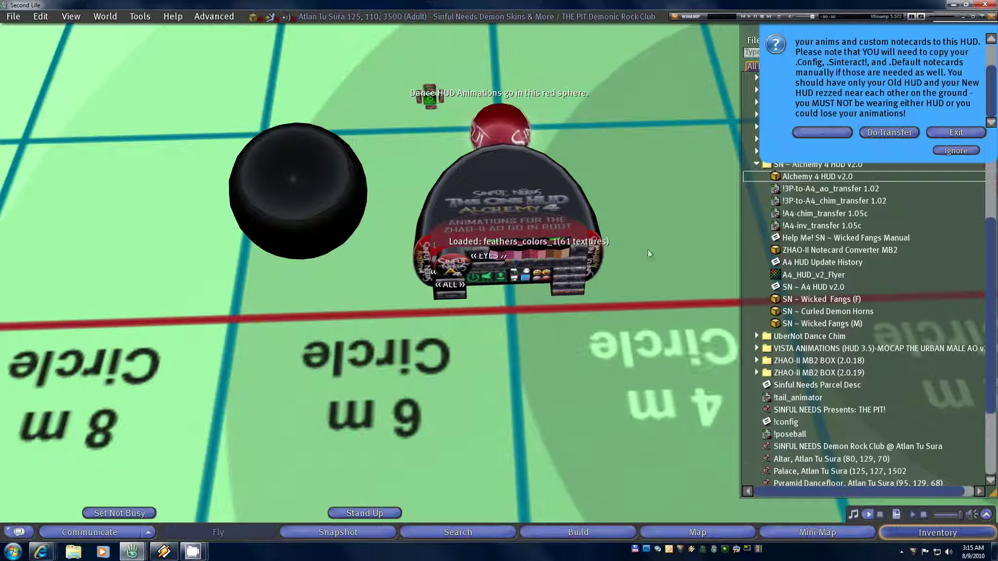
Run Do Transfer and wait for the 'Sent 107 items' completion message
{"action": "left_click", "coordinate": [896, 133]}
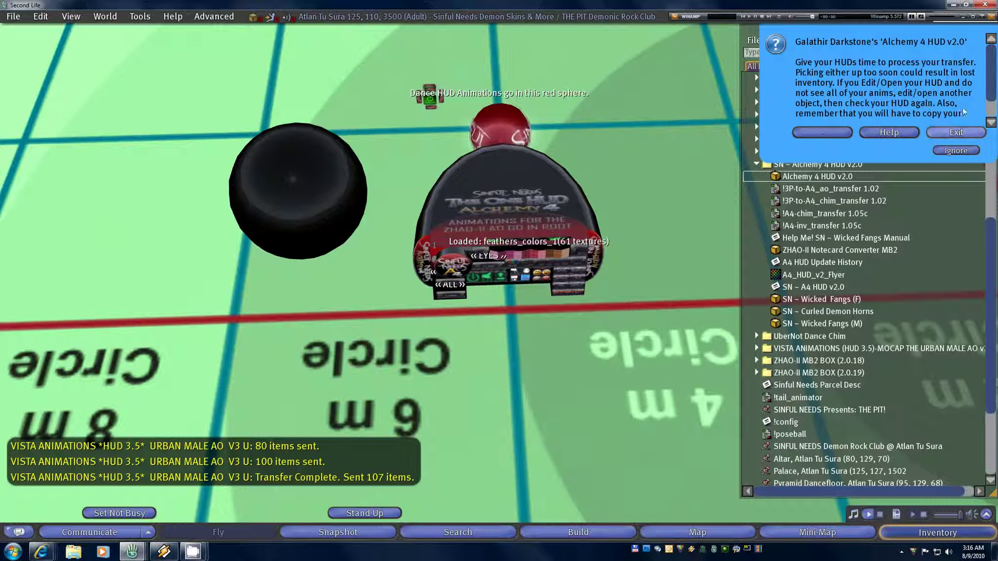
{"action": "left_click_drag", "start_coordinate": [991, 61], "coordinate": [989, 91]}
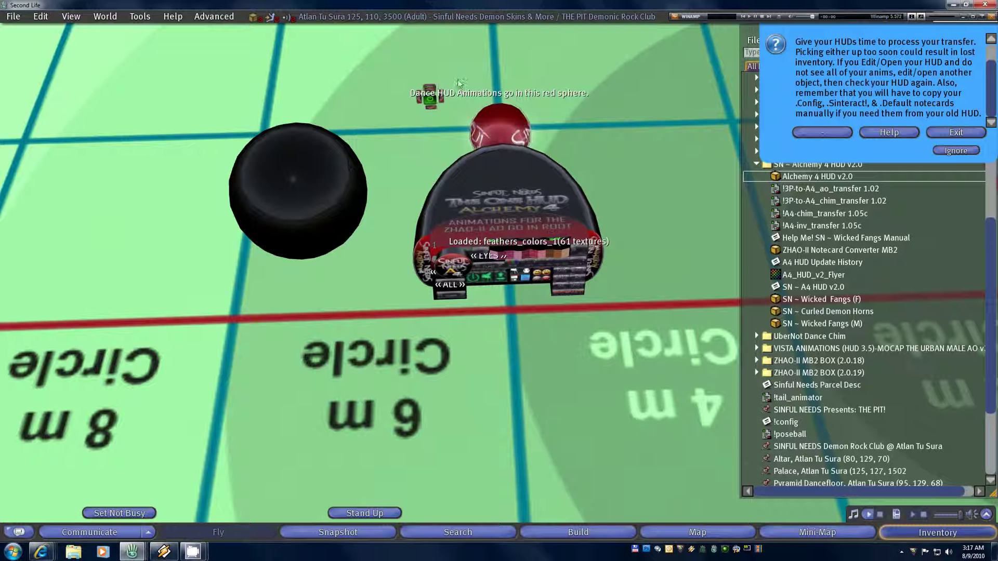
{"action": "right_click", "coordinate": [522, 214]}
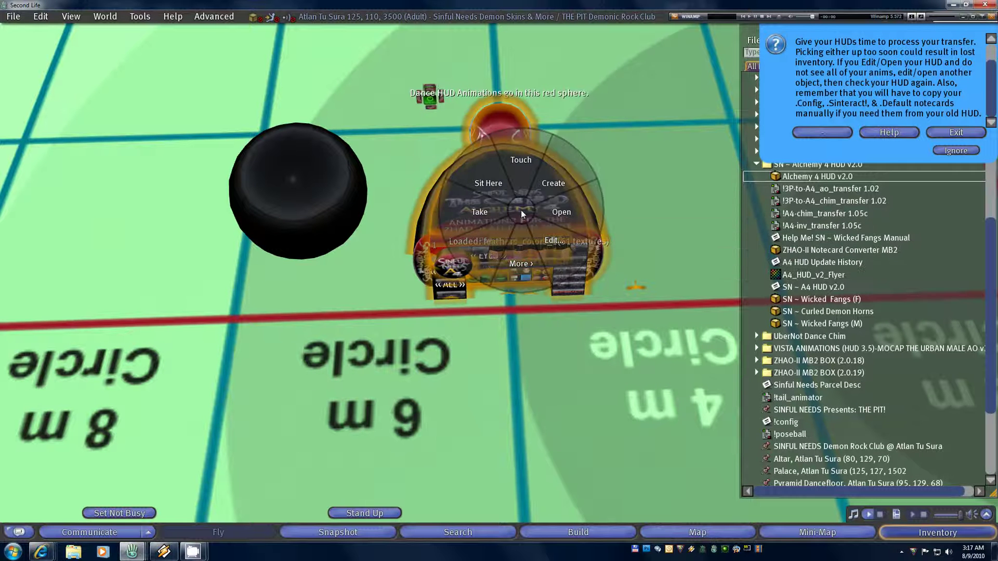
{"action": "left_click", "coordinate": [554, 213]}
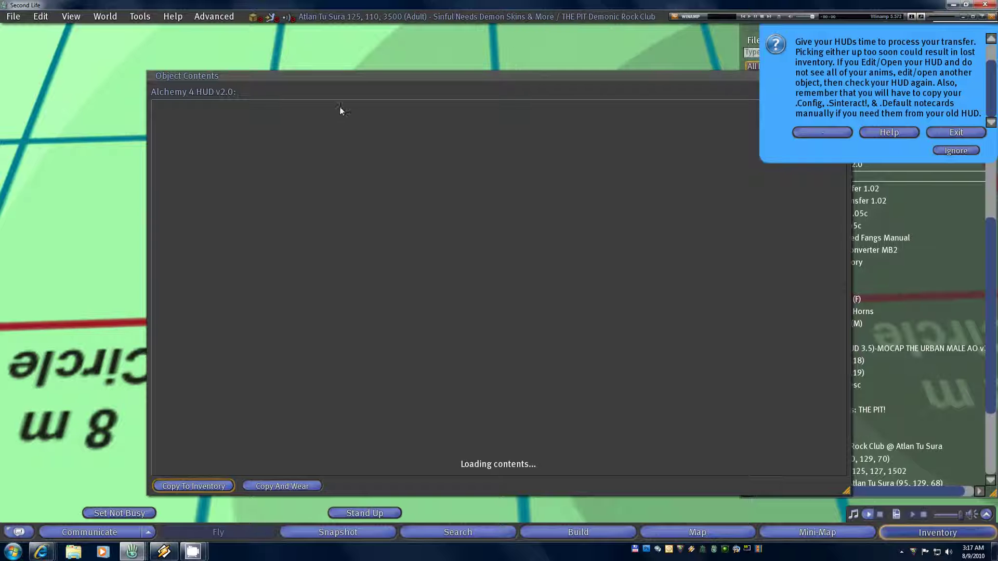
{"action": "left_click_drag", "start_coordinate": [347, 75], "coordinate": [255, 55]}
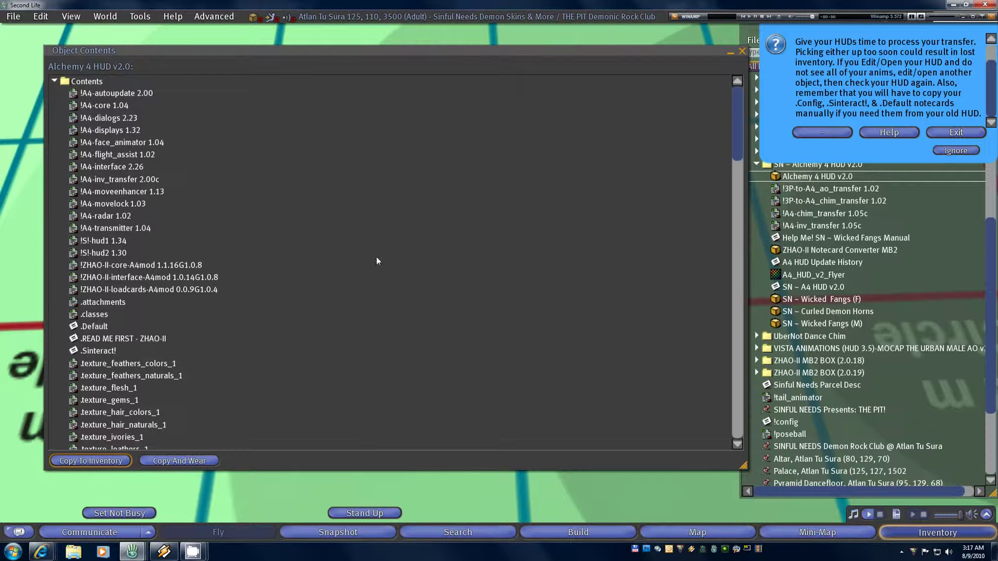
{"action": "left_click_drag", "start_coordinate": [738, 105], "coordinate": [731, 138]}
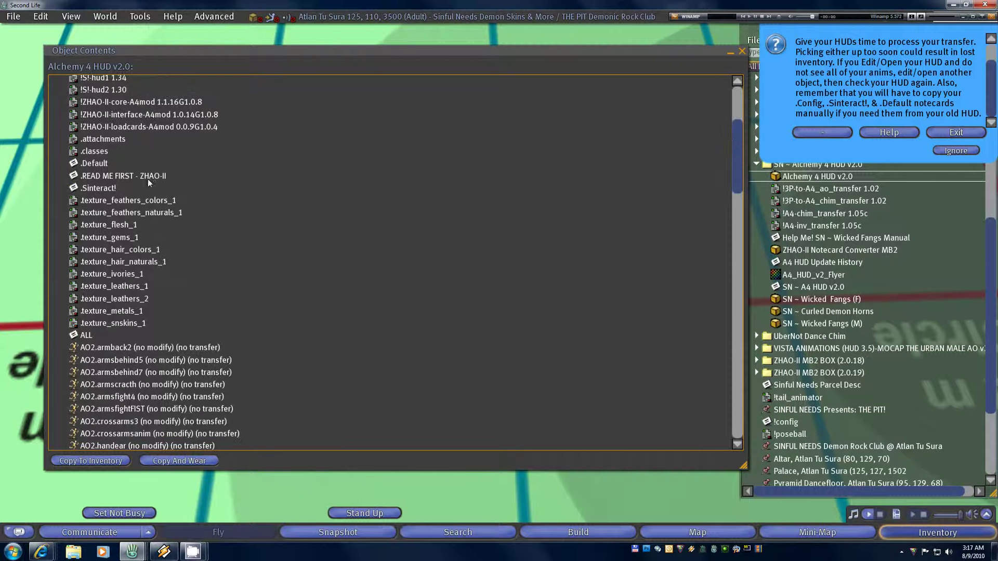
{"action": "left_click", "coordinate": [148, 179]}
{"action": "left_click_drag", "start_coordinate": [738, 133], "coordinate": [727, 226]}
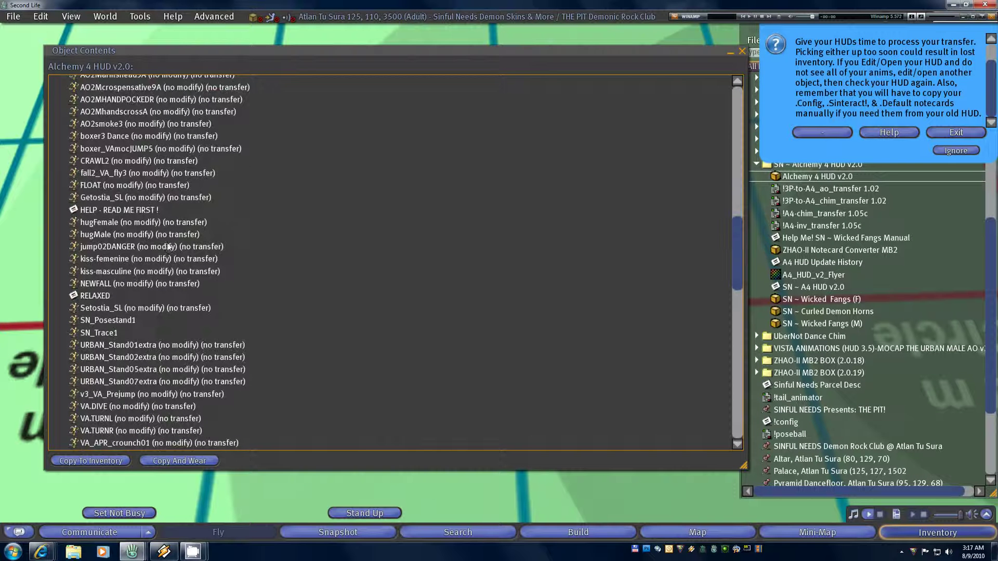
{"action": "left_click", "coordinate": [142, 212]}
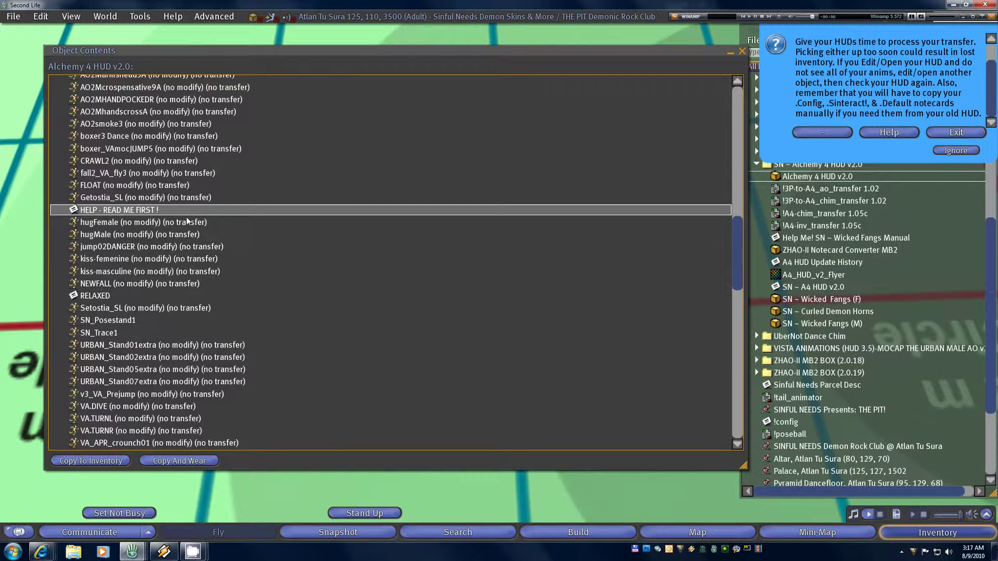
{"action": "left_click", "coordinate": [187, 222]}
{"action": "scroll", "coordinate": [187, 218], "scroll_direction": "up", "scroll_amount": 15}
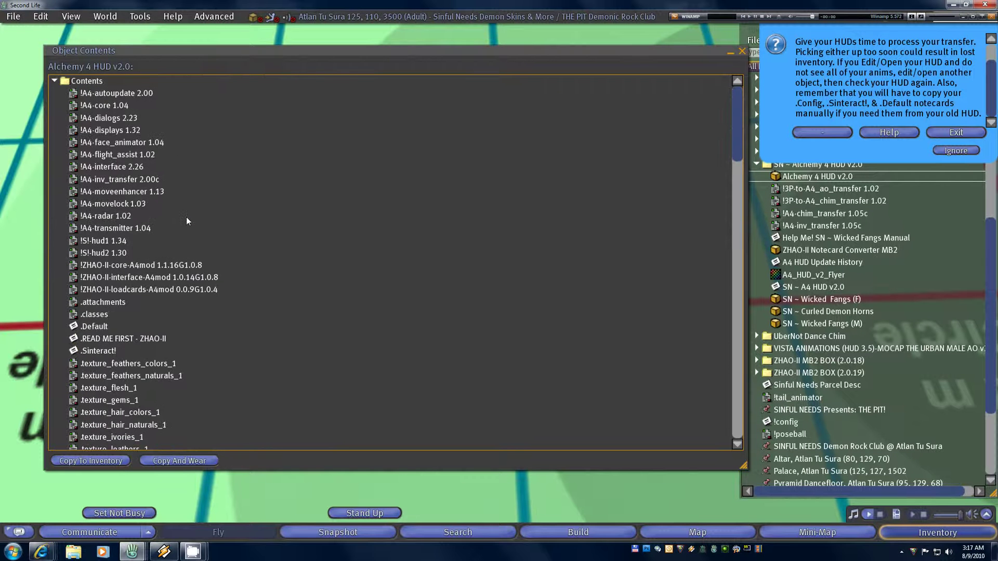
{"action": "left_click", "coordinate": [742, 51]}
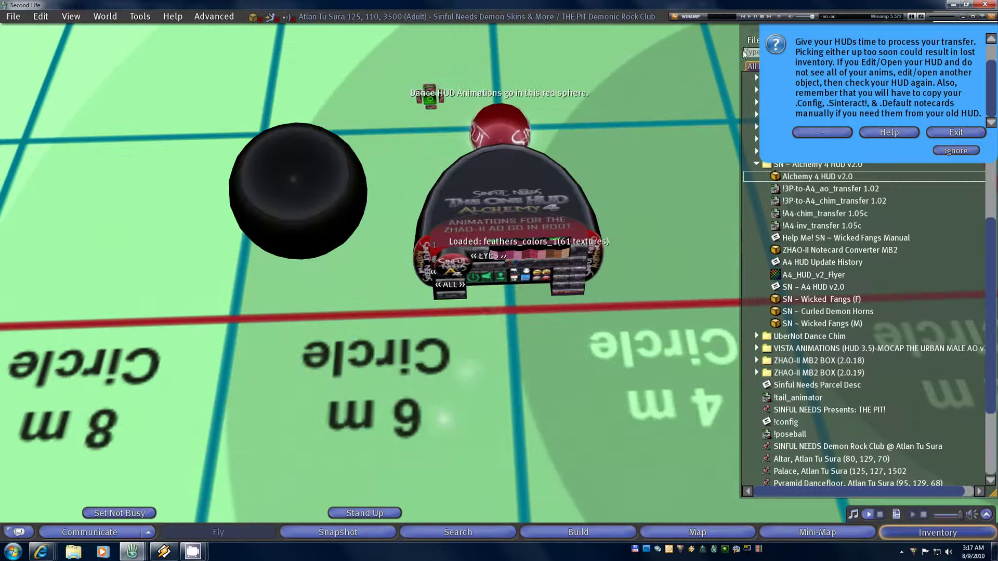
Exit the transfer dialog and check the load list offers VISTA AO, VISTA EXTR, ALL, RELAXED
{"action": "left_click", "coordinate": [957, 133]}
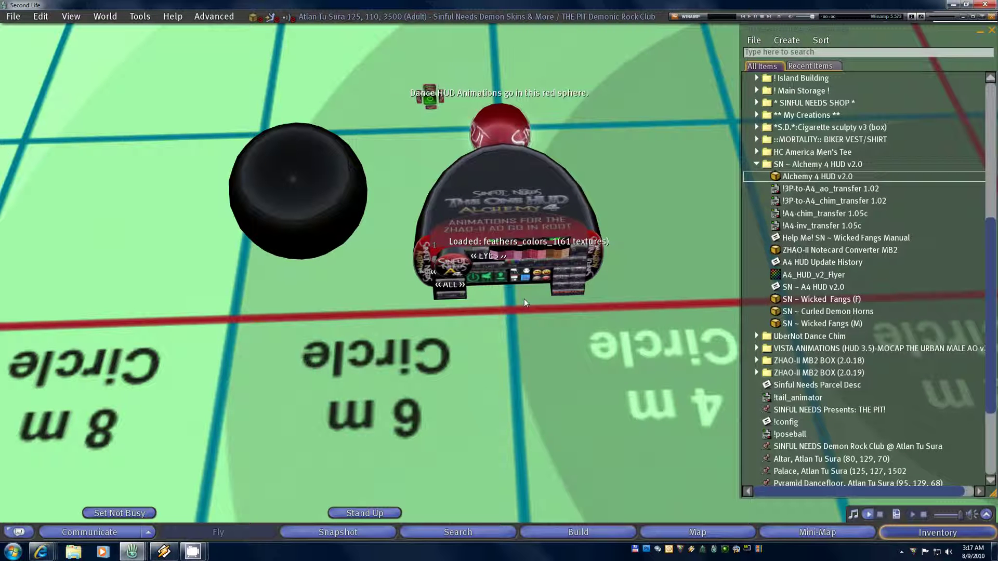
{"action": "left_click", "coordinate": [515, 284]}
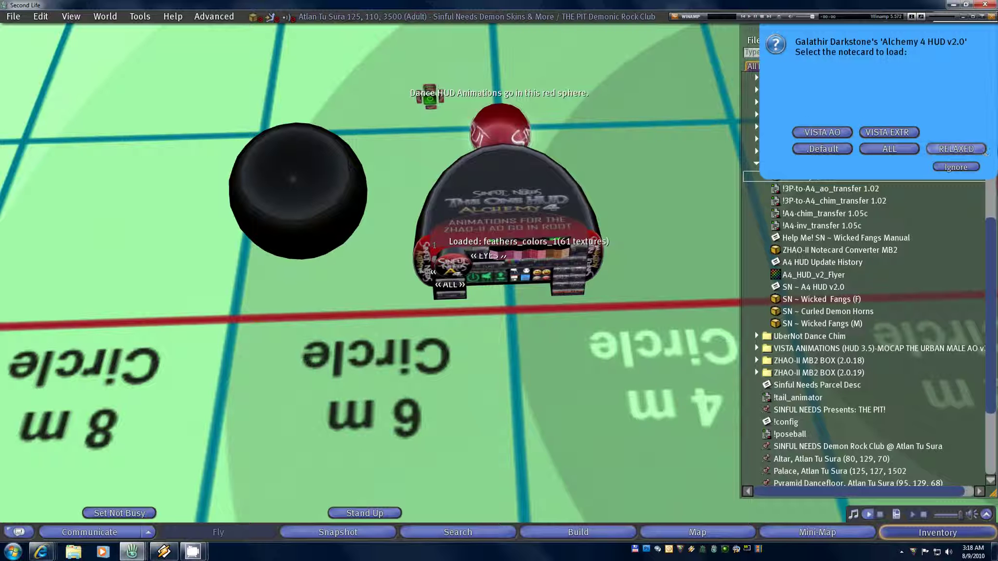
{"action": "left_click", "coordinate": [965, 172]}
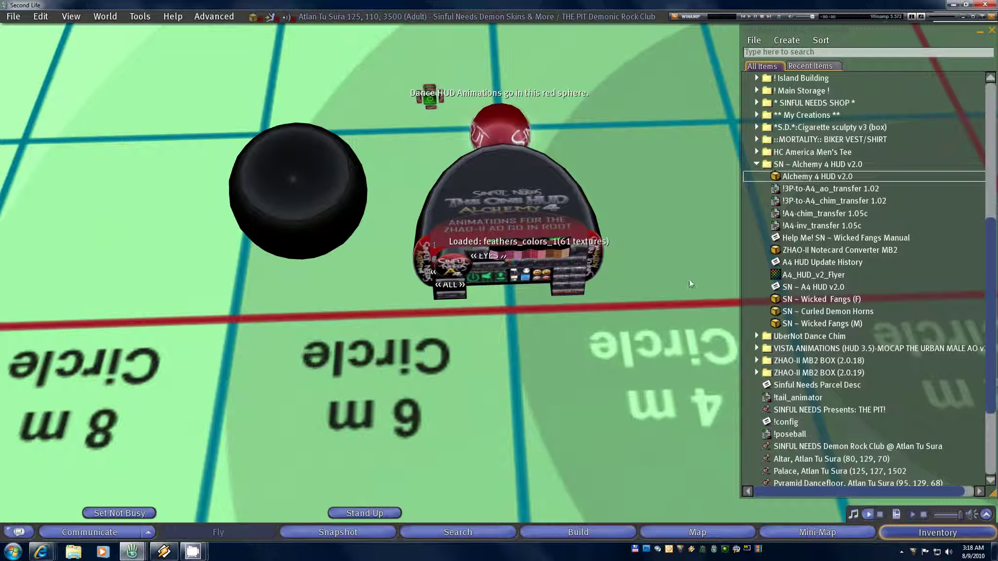
{"action": "right_click", "coordinate": [502, 129]}
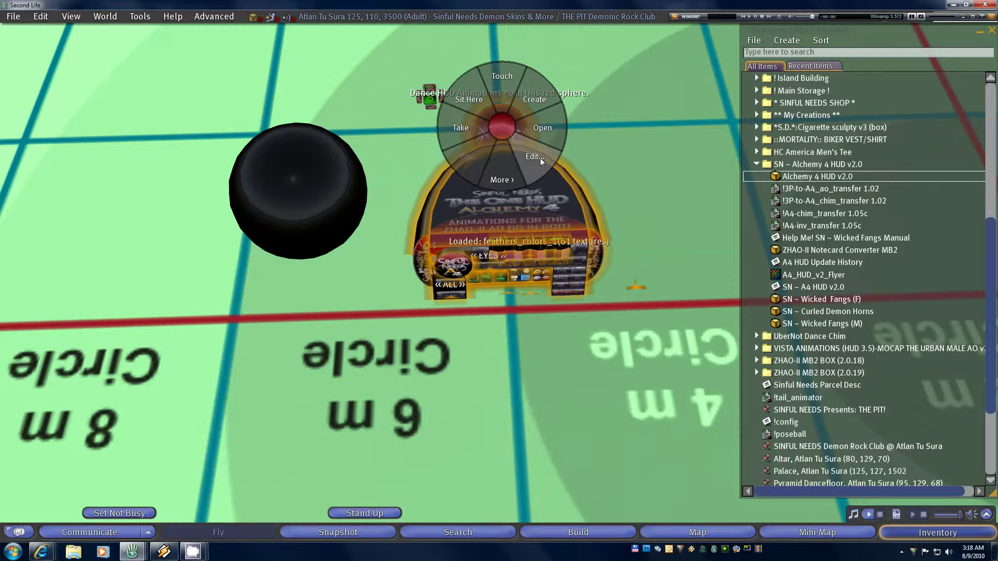
Edit the HUD's red dance sphere as a linked part and open its .Config notecard
{"action": "left_click", "coordinate": [537, 148]}
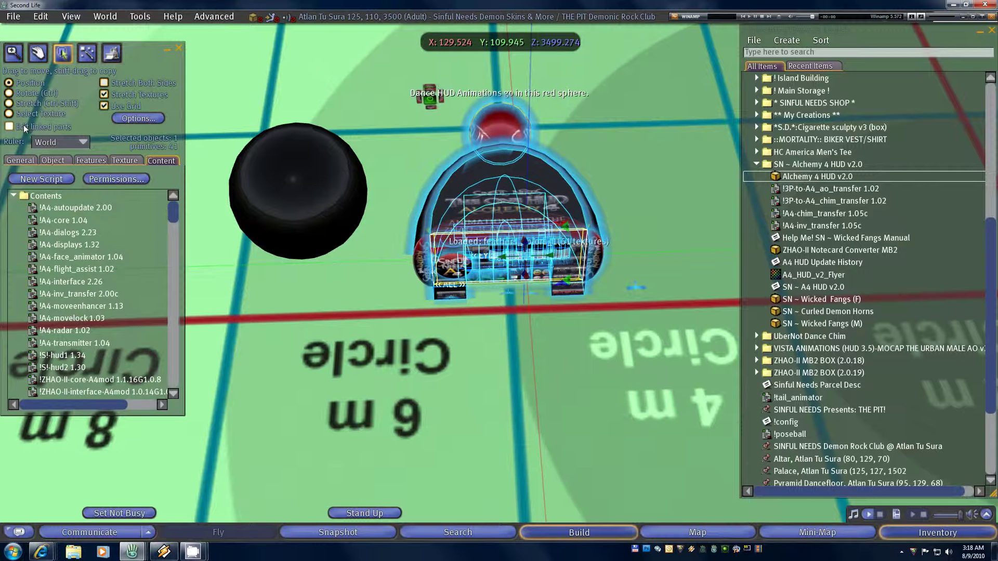
{"action": "left_click", "coordinate": [23, 127]}
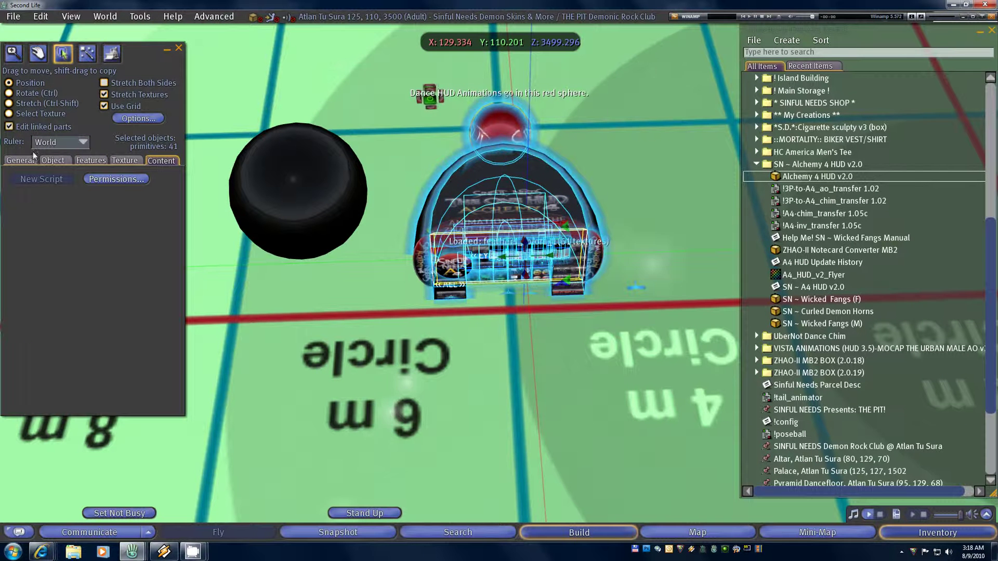
{"action": "left_click", "coordinate": [499, 123]}
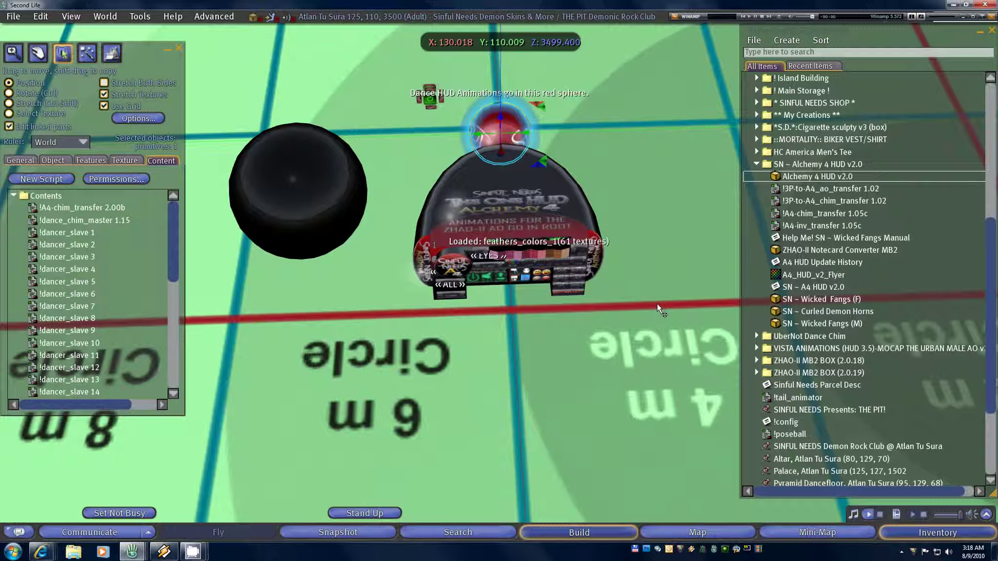
{"action": "left_click_drag", "start_coordinate": [171, 217], "coordinate": [173, 322]}
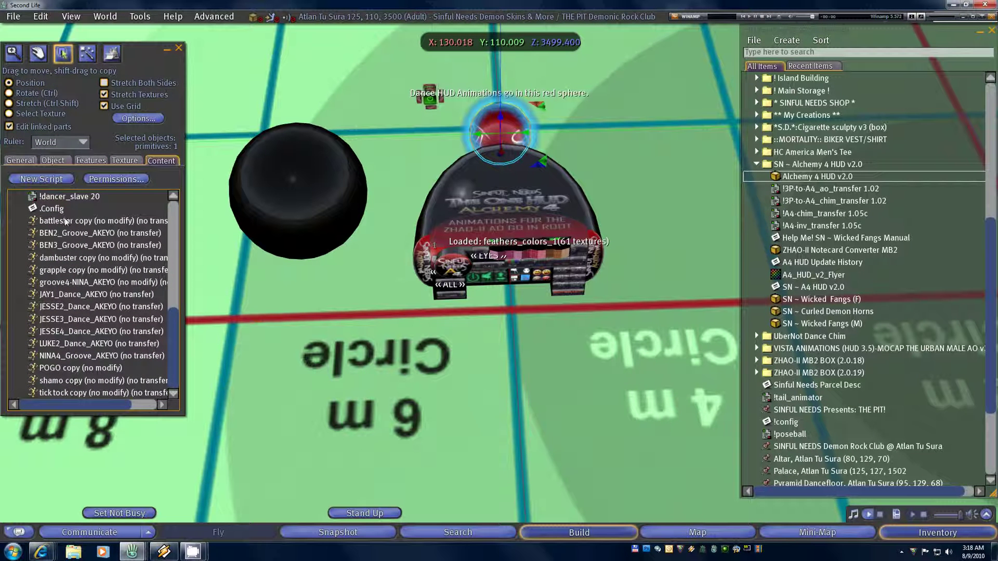
{"action": "double_click", "coordinate": [51, 210]}
{"action": "left_click_drag", "start_coordinate": [505, 94], "coordinate": [516, 62]}
{"action": "scroll", "coordinate": [548, 173], "scroll_direction": "down", "scroll_amount": 5}
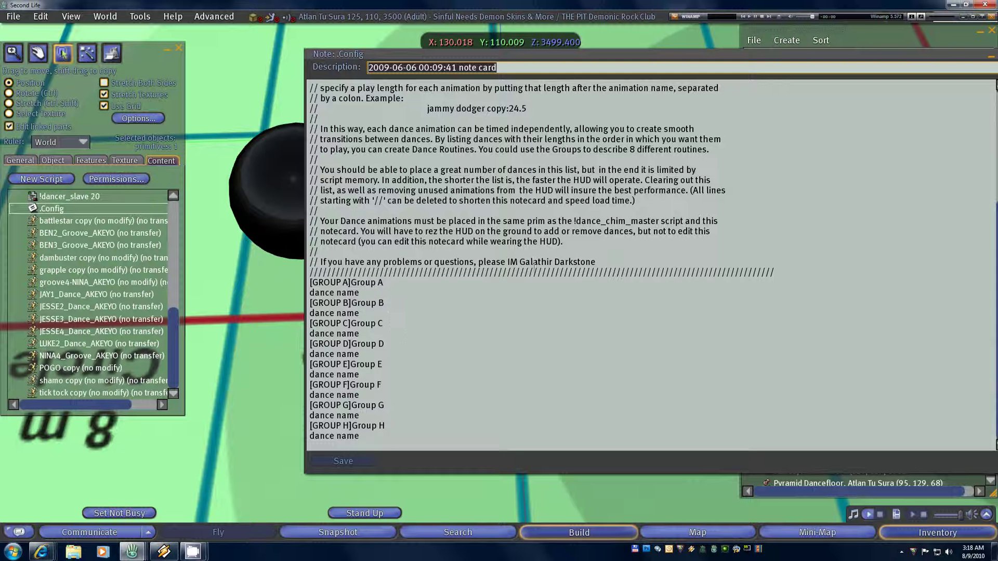
Review the .Config notecard's Group A–H dance entries, then close it
{"action": "scroll", "coordinate": [534, 213], "scroll_direction": "up", "scroll_amount": 2}
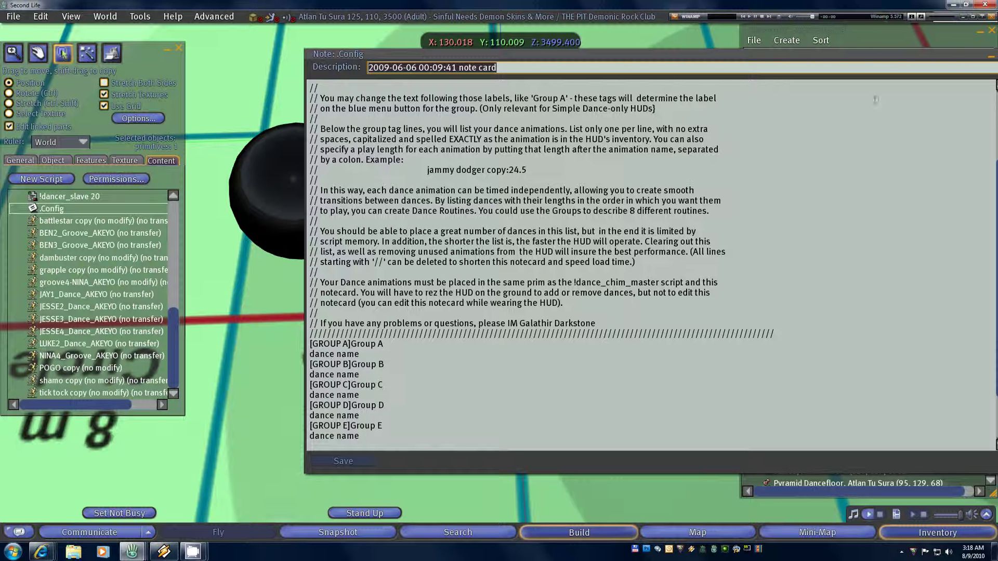
{"action": "left_click_drag", "start_coordinate": [890, 54], "coordinate": [771, 65]}
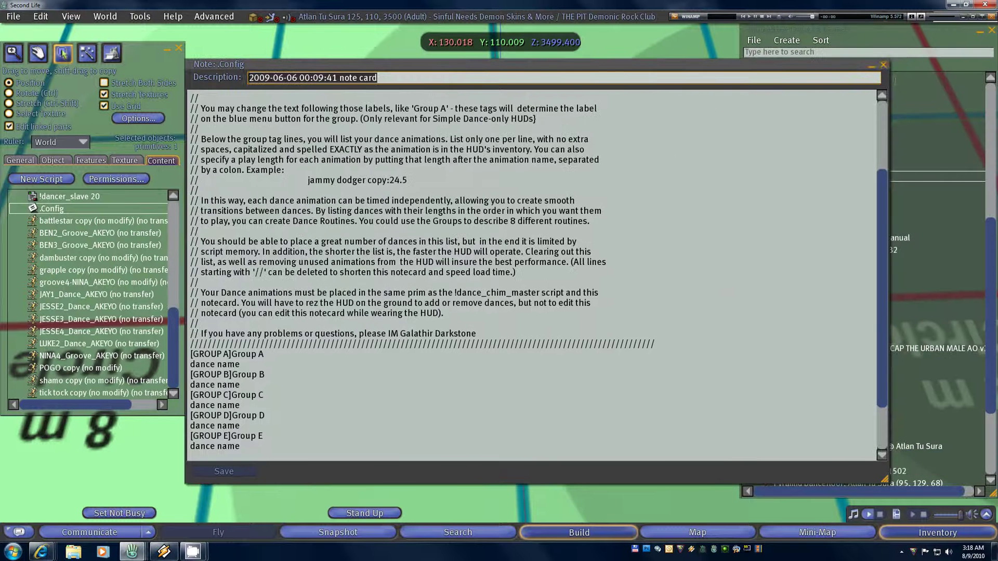
{"action": "left_click", "coordinate": [884, 67]}
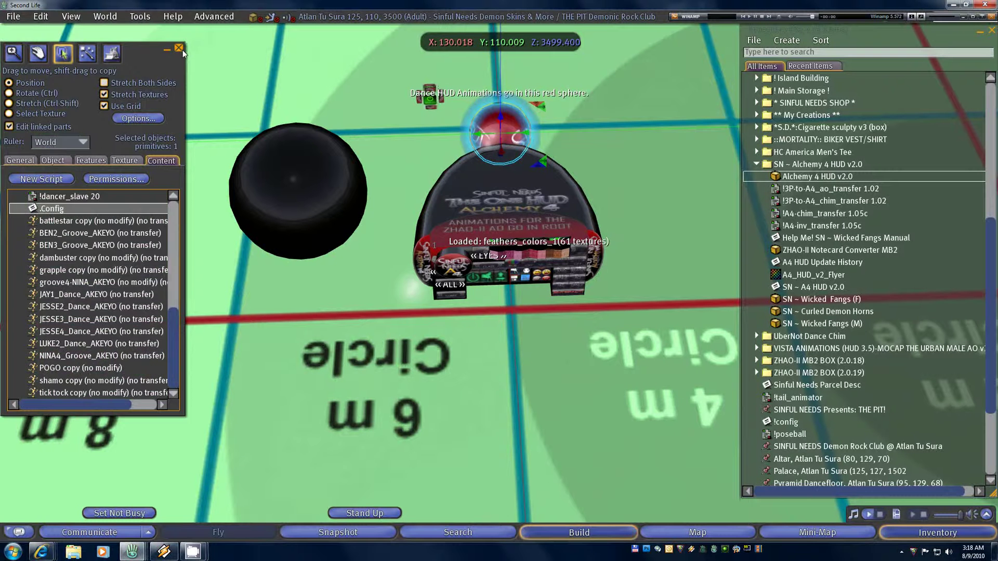
Close the Build window and Take the Alchemy 4 HUD v2.0 back into inventory
{"action": "left_click", "coordinate": [179, 48]}
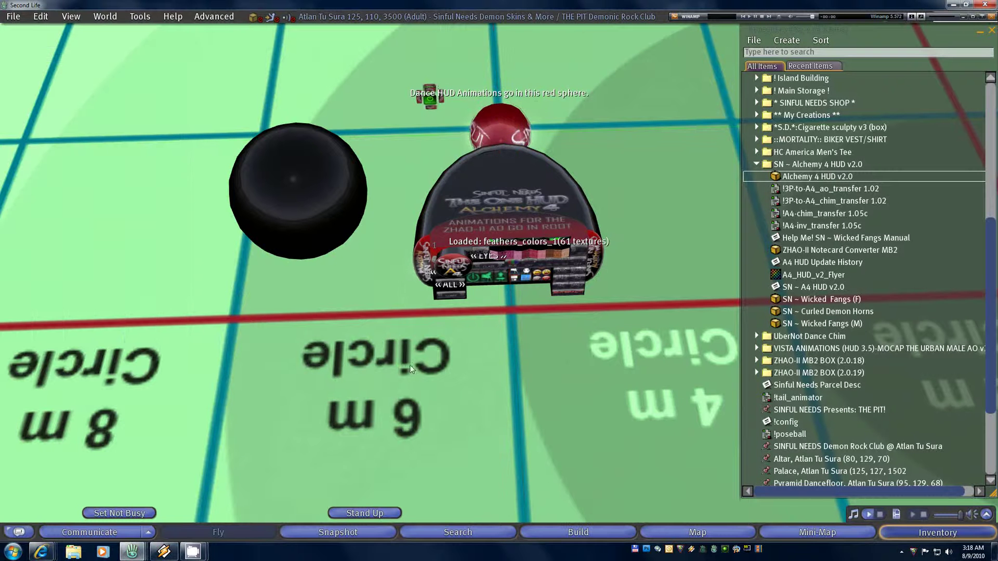
{"action": "right_click", "coordinate": [508, 198]}
{"action": "left_click", "coordinate": [588, 230]}
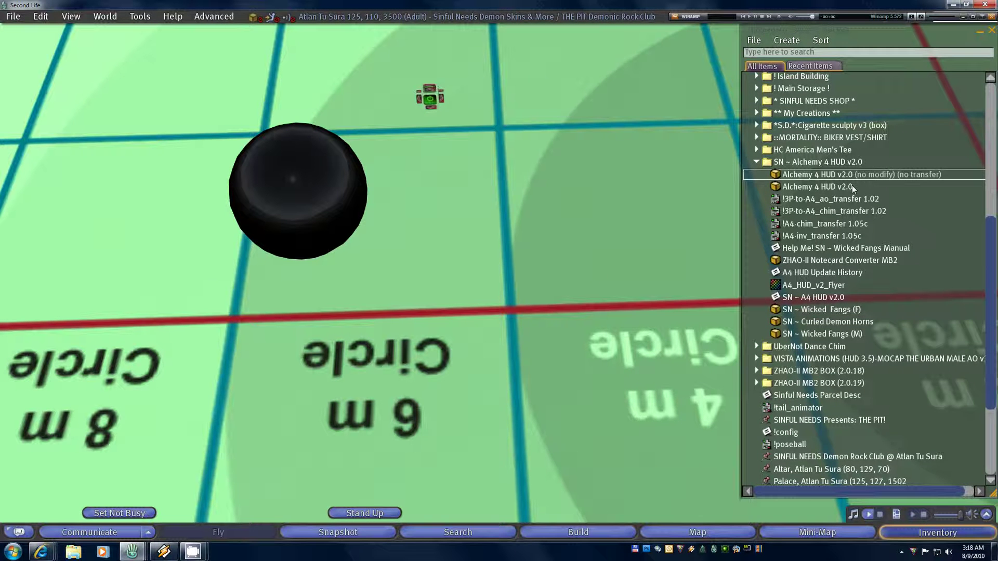
{"action": "left_click", "coordinate": [845, 186]}
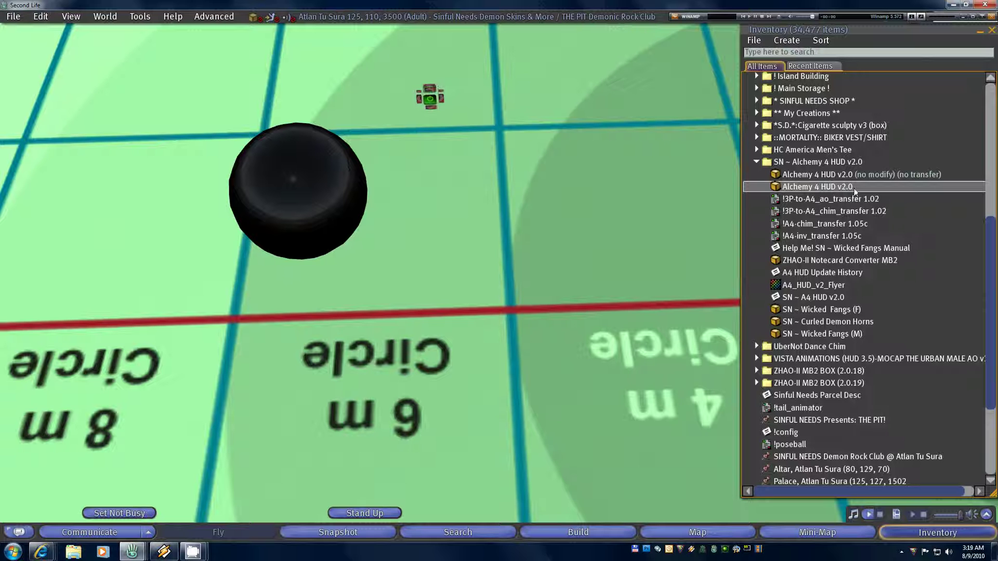
{"action": "left_click", "coordinate": [839, 175]}
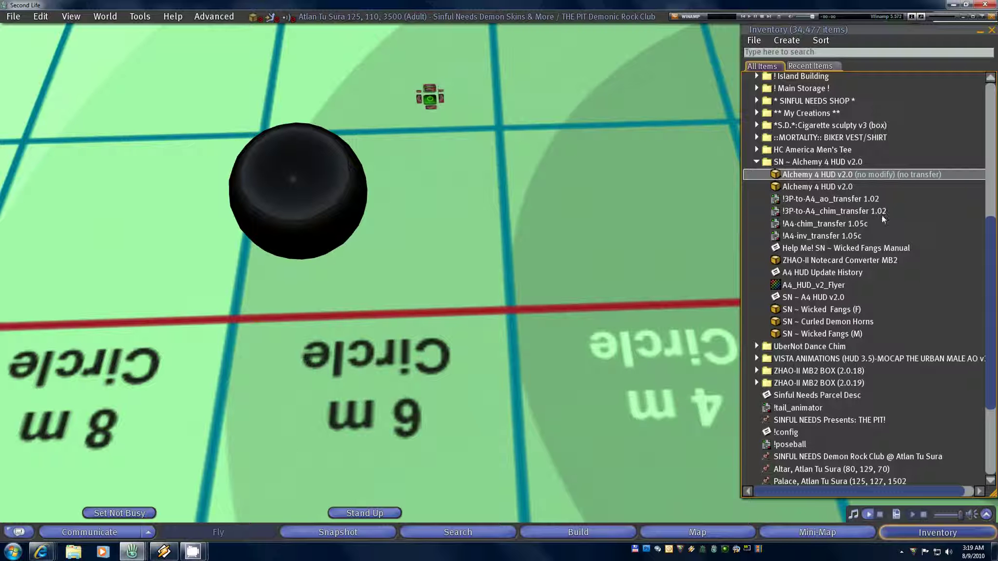
Wear the no-transfer Alchemy 4 HUD v2.0, expand its panel and show the dance controls
{"action": "right_click", "coordinate": [830, 176]}
{"action": "left_click", "coordinate": [870, 273]}
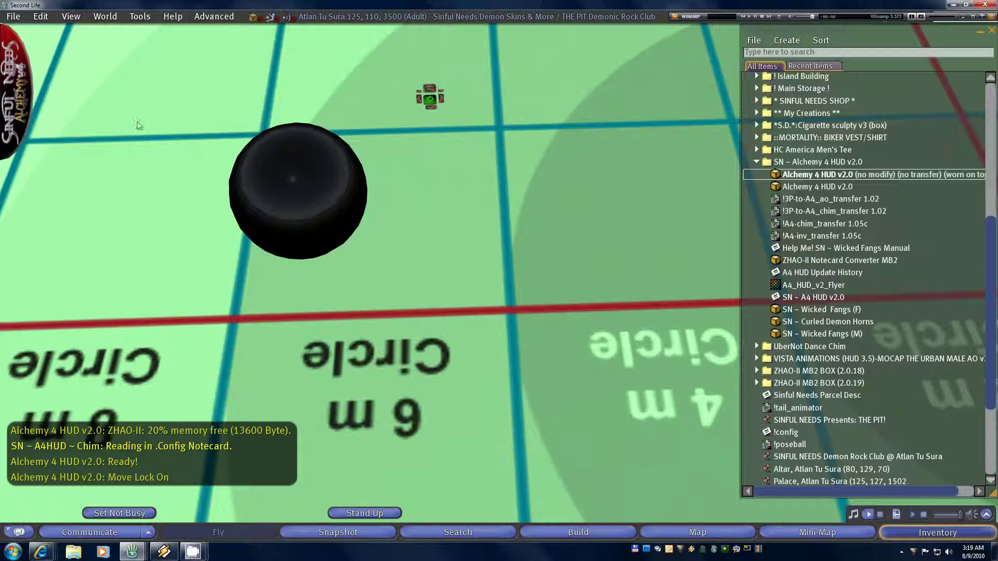
{"action": "left_click", "coordinate": [25, 99]}
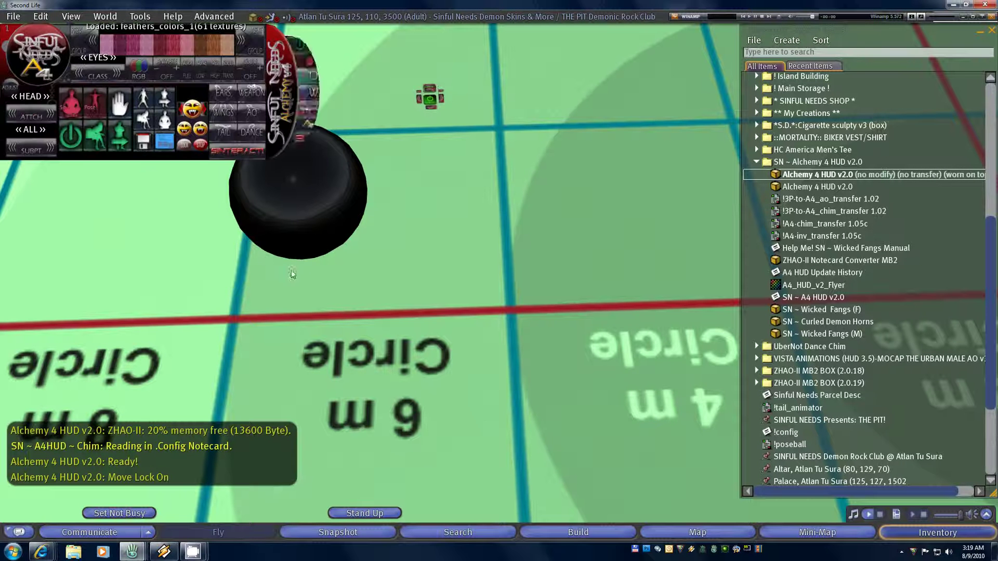
{"action": "left_click", "coordinate": [254, 138]}
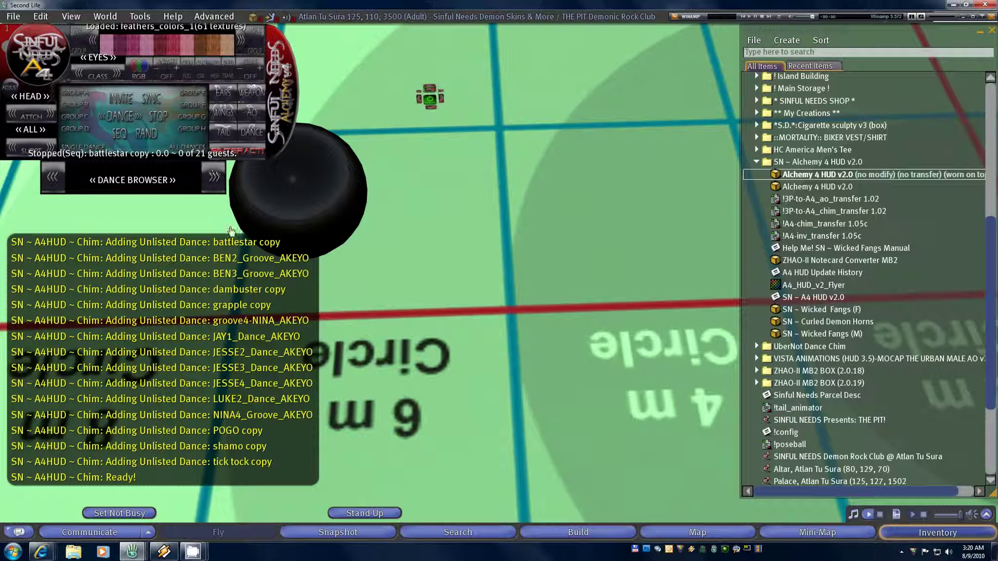
Step forward through the loaded dances in the Dance Browser to grapple copy
{"action": "left_click", "coordinate": [215, 179]}
{"action": "left_click", "coordinate": [215, 180]}
{"action": "left_click", "coordinate": [215, 179]}
{"action": "left_click", "coordinate": [216, 180]}
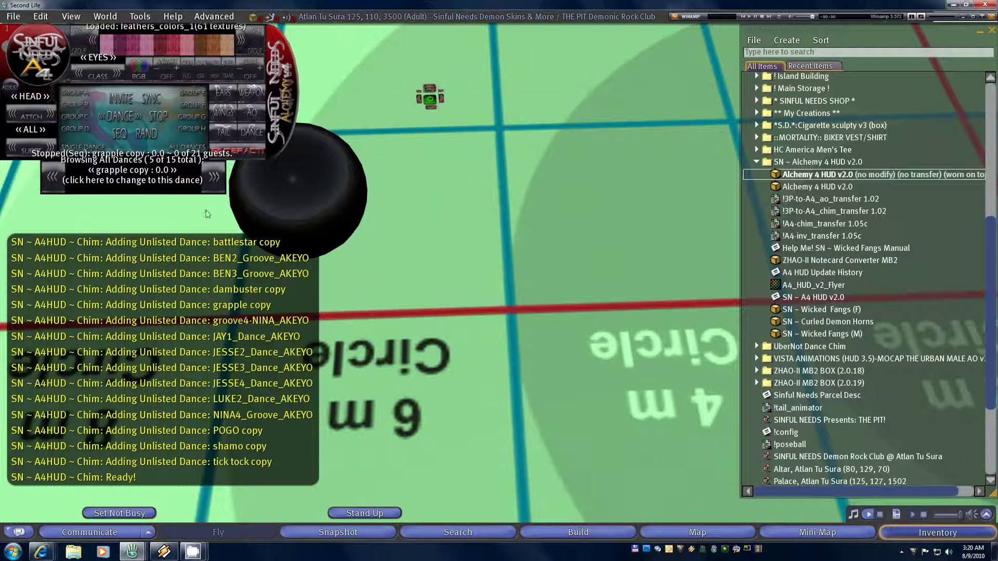
Switch the HUD to its AO settings and list the AO notecards to load
{"action": "left_click", "coordinate": [252, 115]}
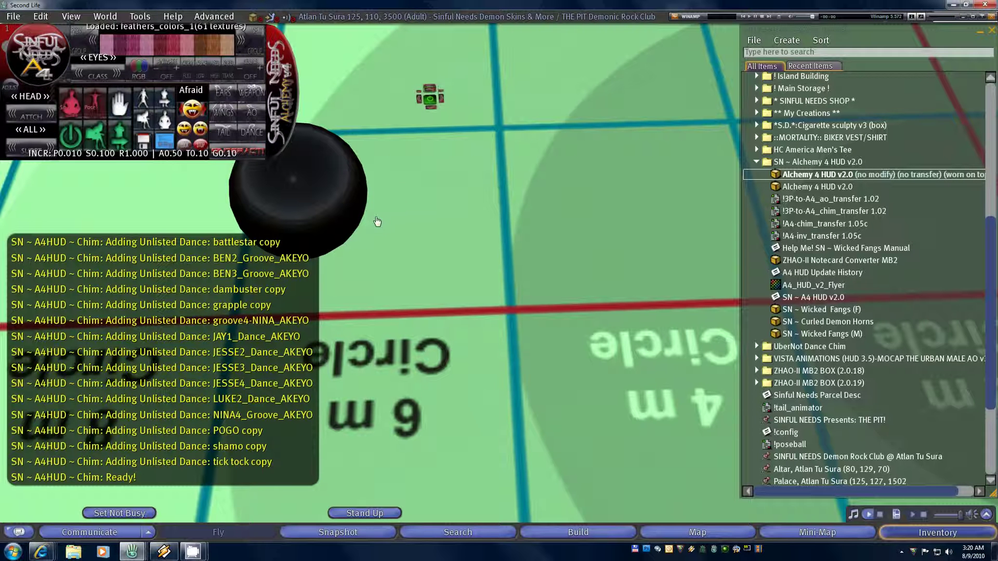
{"action": "left_click", "coordinate": [144, 142]}
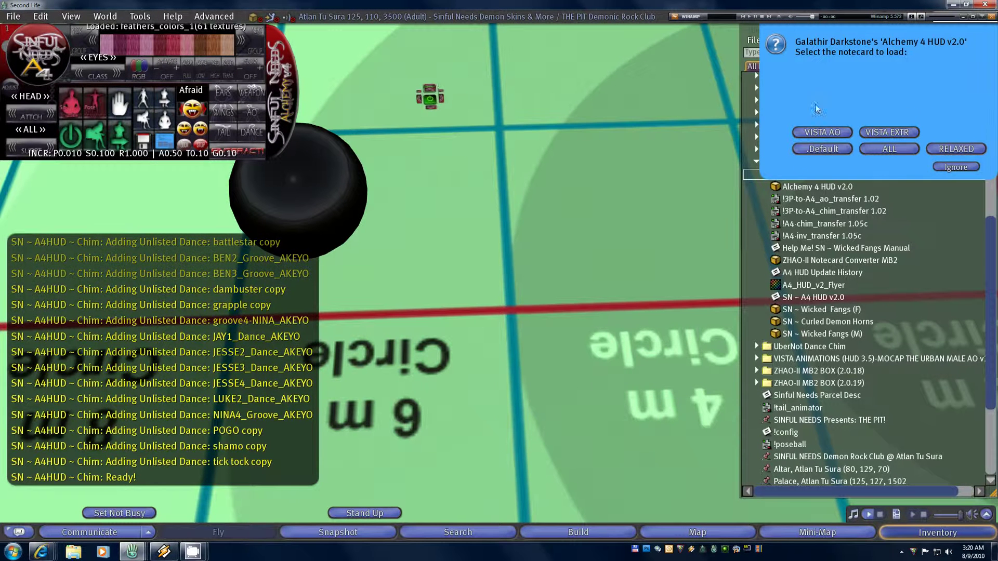
Load the RELAXED notecard into the ZHAO-II AO, reading 62 animation entries
{"action": "left_click", "coordinate": [965, 148]}
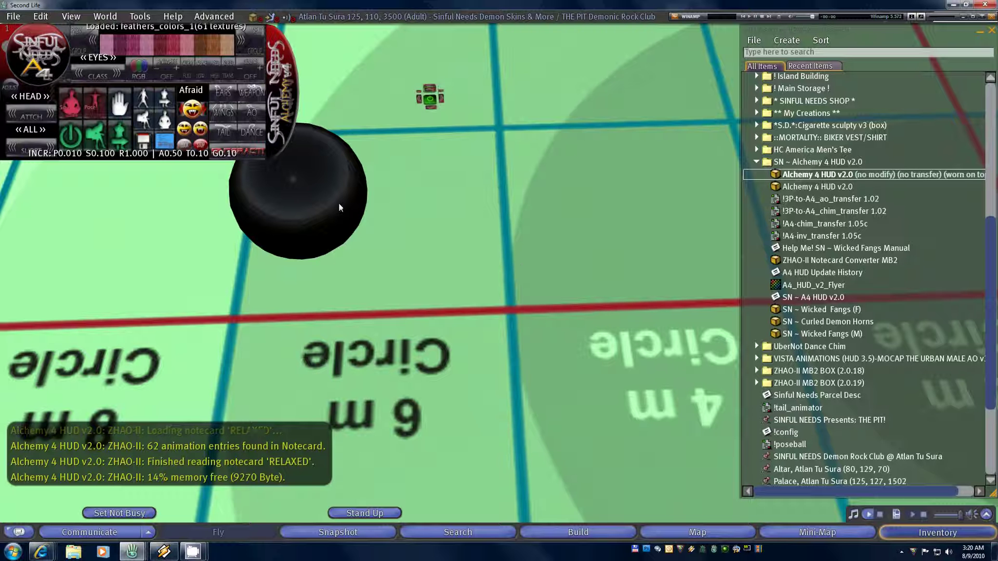
{"action": "right_click", "coordinate": [317, 196]}
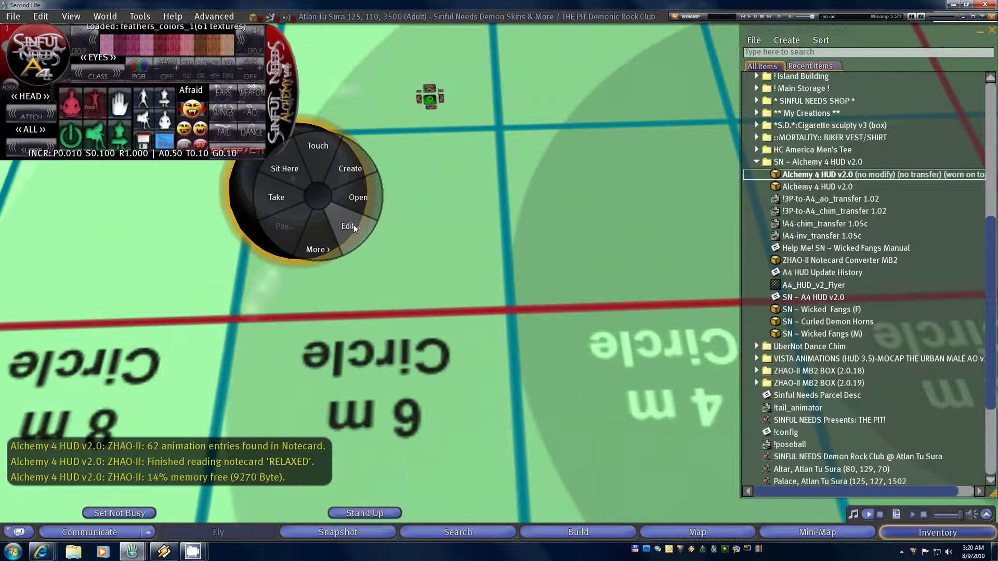
{"action": "left_click", "coordinate": [349, 226]}
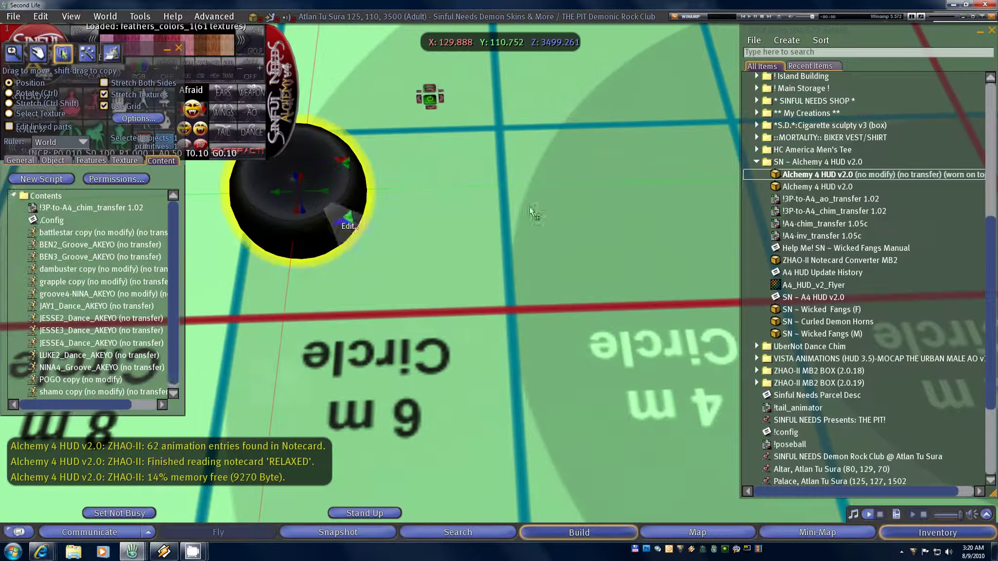
{"action": "left_click", "coordinate": [435, 101]}
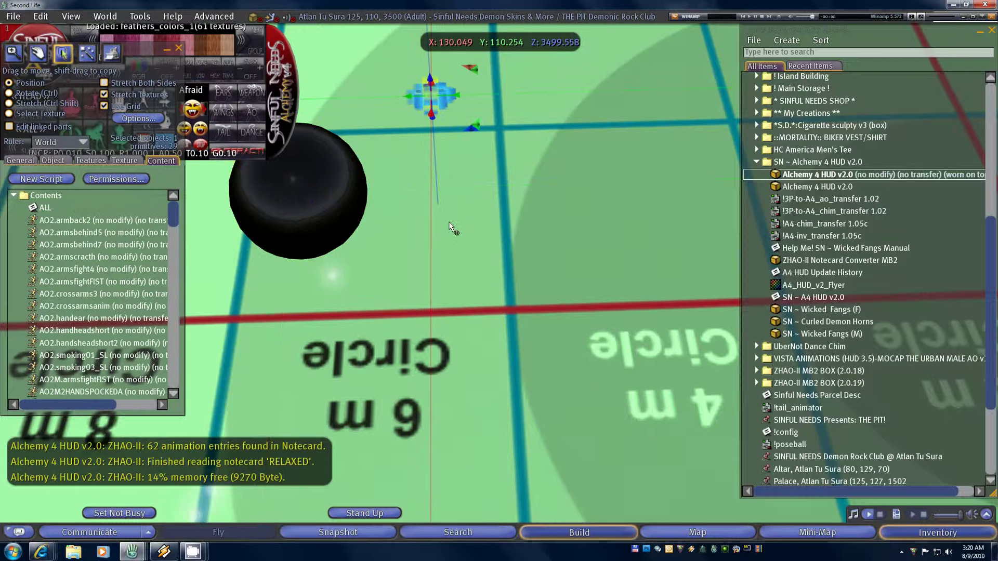
{"action": "left_click", "coordinate": [328, 232]}
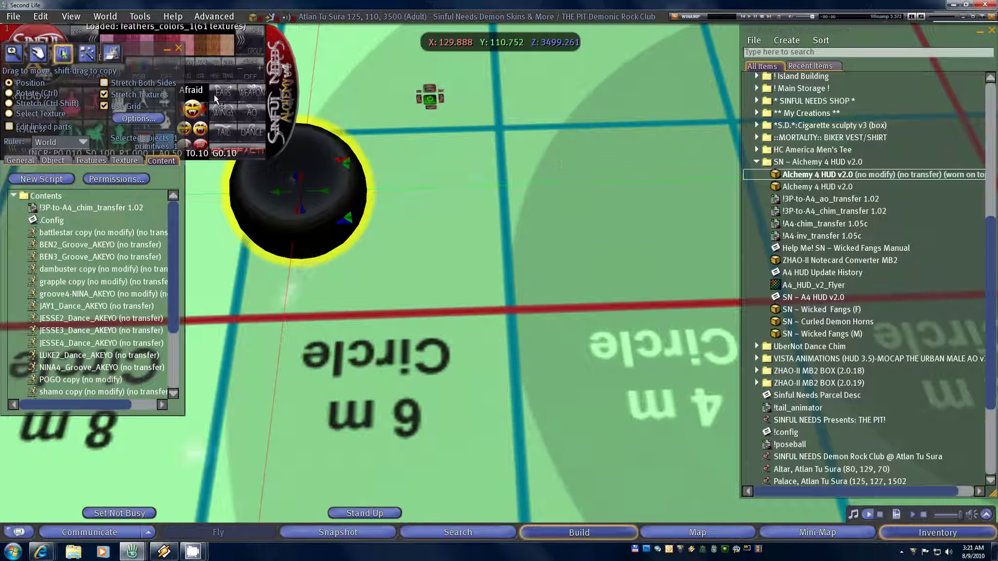
{"action": "left_click", "coordinate": [178, 49]}
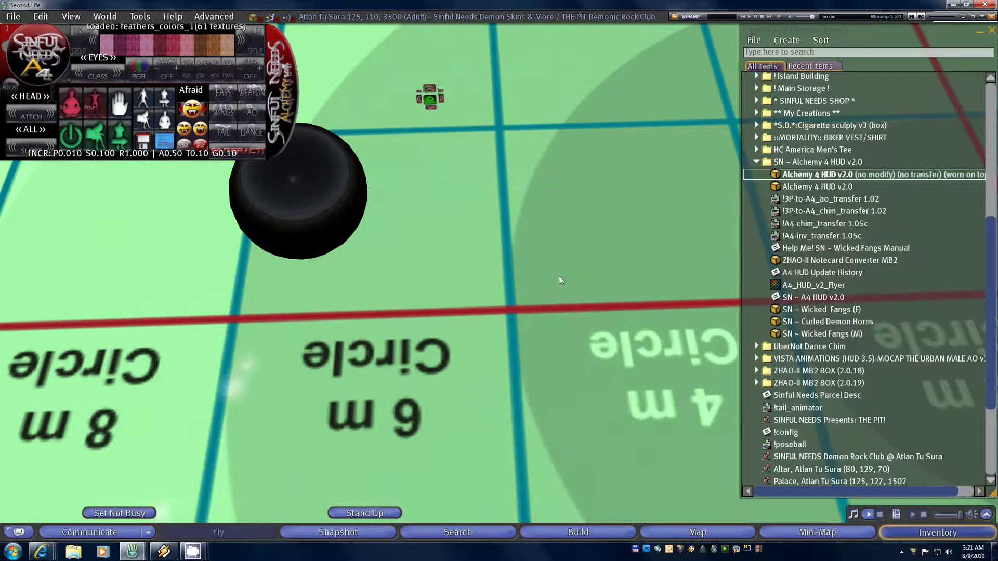